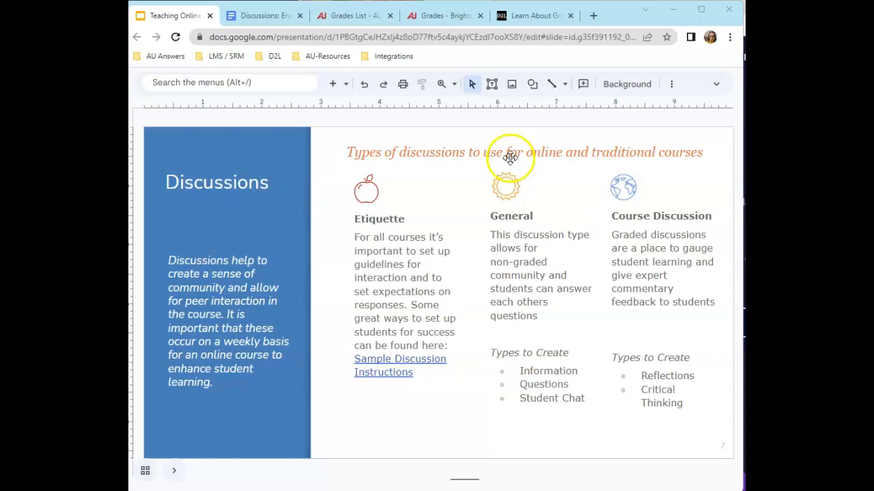
Switch to the Discussions: Enaging Students document, close its sharing dialog, and examine the Example 1 discussion instructions
{"action": "left_click", "coordinate": [252, 21]}
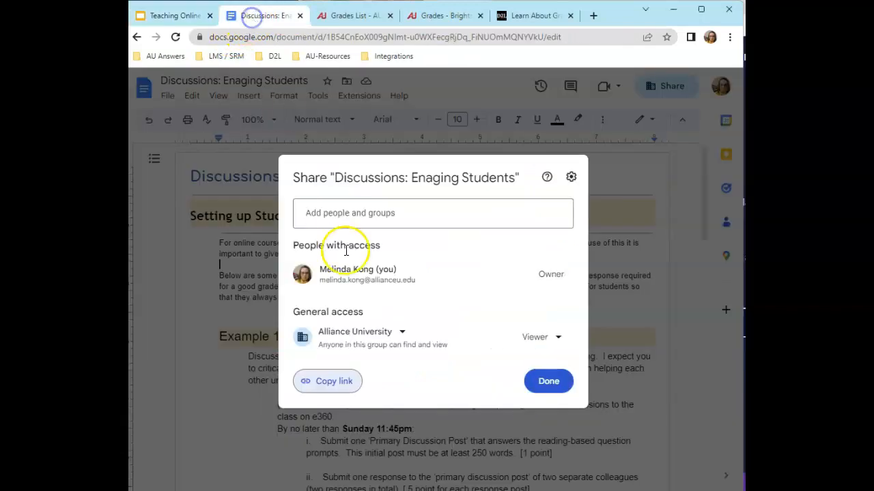
{"action": "left_click", "coordinate": [536, 380]}
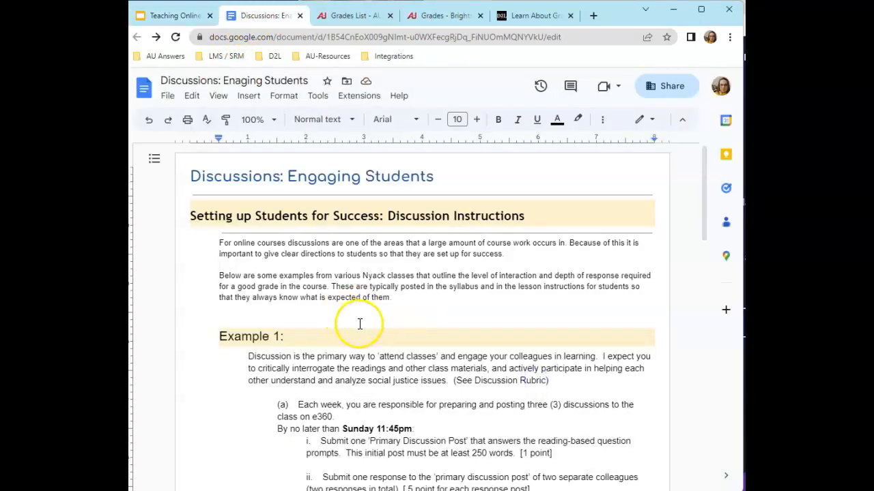
{"action": "scroll", "coordinate": [359, 323], "scroll_direction": "down", "scroll_amount": 3}
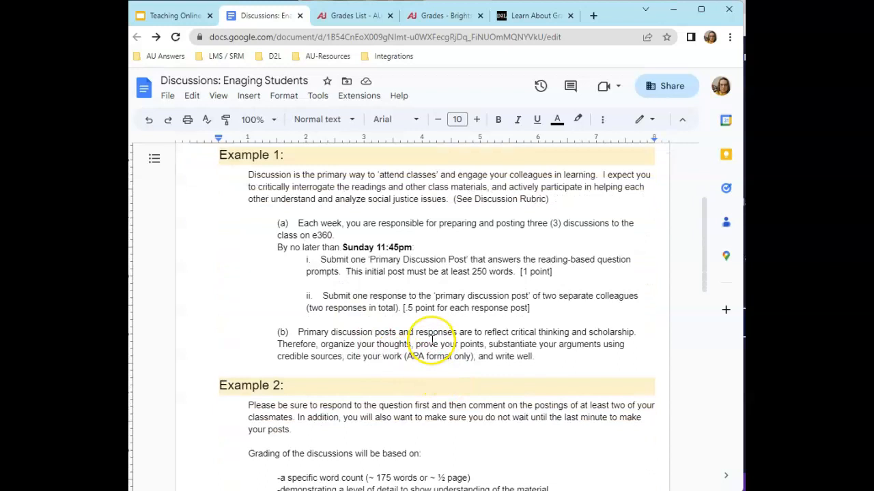
{"action": "scroll", "coordinate": [434, 334], "scroll_direction": "down", "scroll_amount": 3}
{"action": "scroll", "coordinate": [503, 339], "scroll_direction": "up", "scroll_amount": 2}
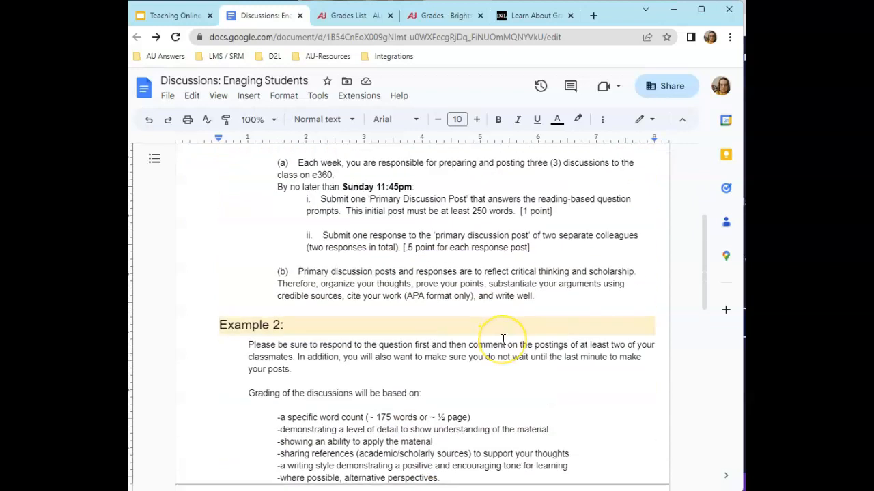
{"action": "scroll", "coordinate": [503, 339], "scroll_direction": "up", "scroll_amount": 2}
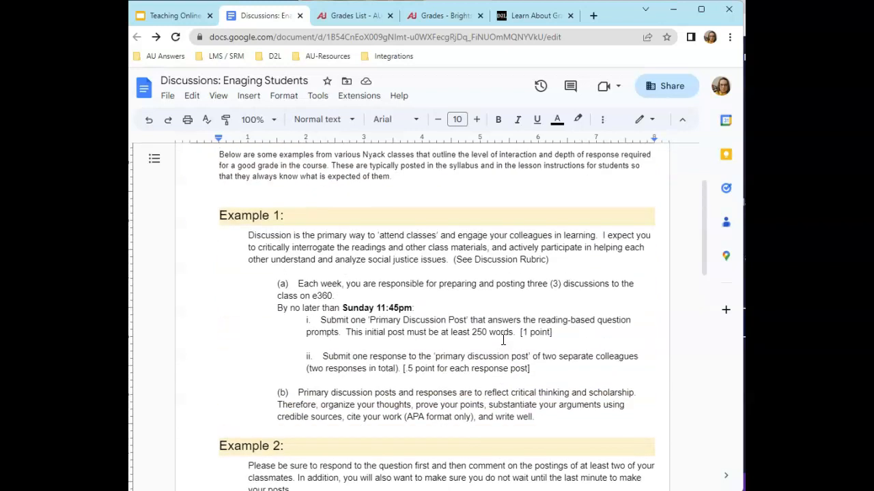
{"action": "scroll", "coordinate": [503, 339], "scroll_direction": "down", "scroll_amount": 1}
{"action": "scroll", "coordinate": [419, 297], "scroll_direction": "down", "scroll_amount": 1}
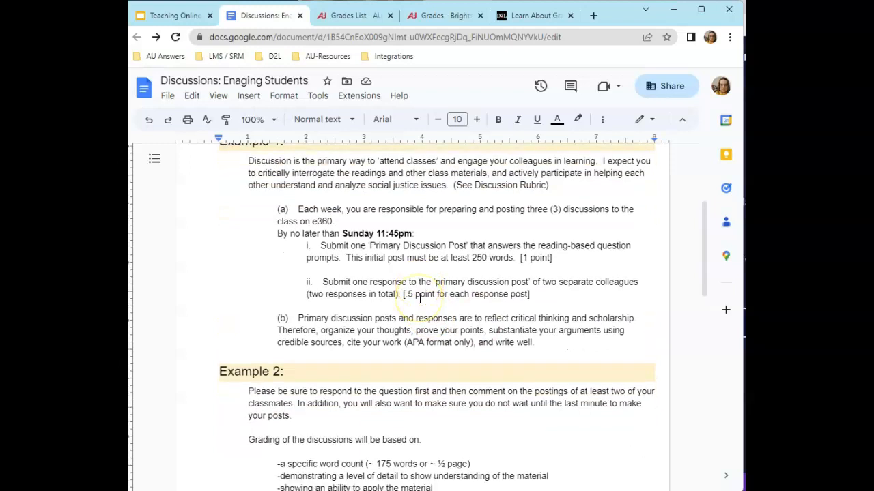
Examine the remaining sample discussion instructions through Example 4, and return to the beginning of the document
{"action": "scroll", "coordinate": [419, 297], "scroll_direction": "down", "scroll_amount": 5}
{"action": "scroll", "coordinate": [430, 307], "scroll_direction": "down", "scroll_amount": 3}
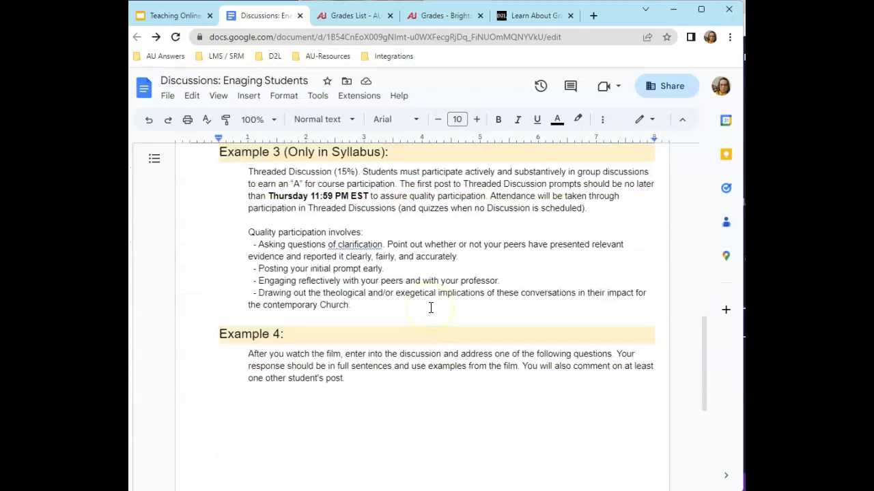
{"action": "scroll", "coordinate": [431, 307], "scroll_direction": "up", "scroll_amount": 1}
{"action": "scroll", "coordinate": [431, 307], "scroll_direction": "down", "scroll_amount": 3}
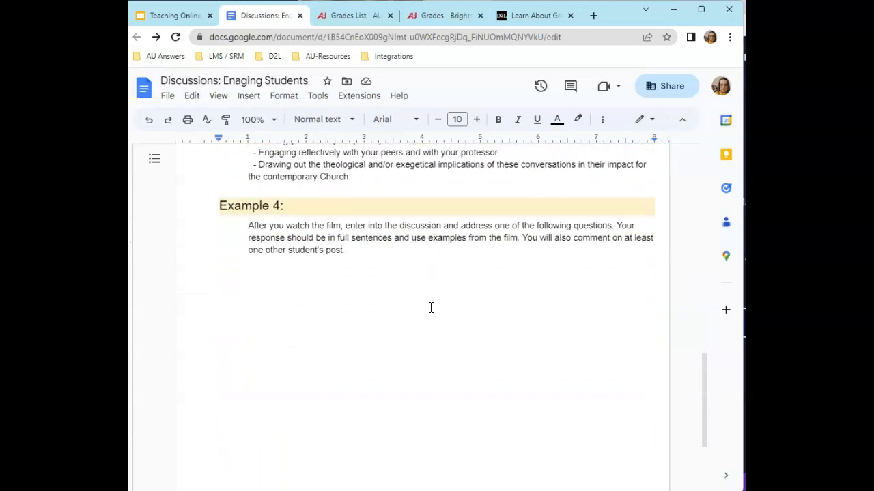
{"action": "scroll", "coordinate": [430, 307], "scroll_direction": "down", "scroll_amount": 3}
{"action": "scroll", "coordinate": [430, 312], "scroll_direction": "up", "scroll_amount": 2}
{"action": "scroll", "coordinate": [430, 308], "scroll_direction": "up", "scroll_amount": 2}
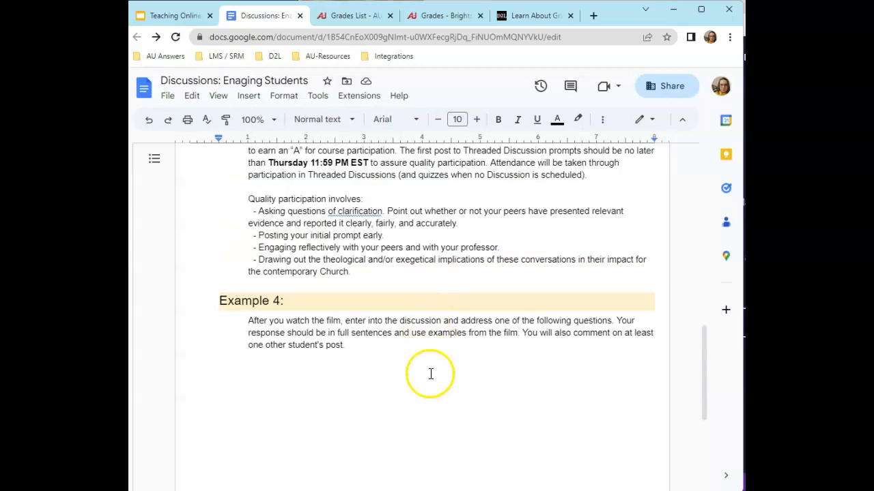
{"action": "scroll", "coordinate": [430, 376], "scroll_direction": "down", "scroll_amount": 1}
{"action": "scroll", "coordinate": [430, 381], "scroll_direction": "down", "scroll_amount": 2}
{"action": "scroll", "coordinate": [429, 380], "scroll_direction": "up", "scroll_amount": 15}
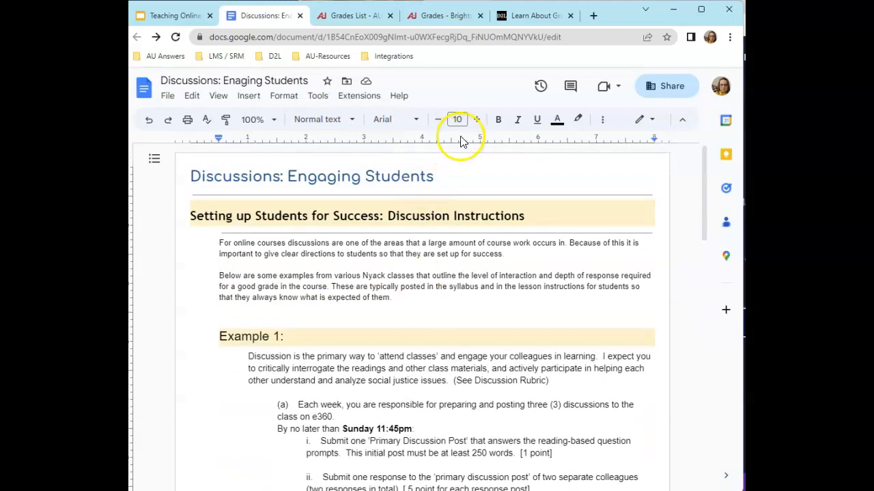
Look at the Discussions section of Brightspace Training Resources and the linked guided training on discussions in the D2L community site
{"action": "left_click", "coordinate": [424, 19]}
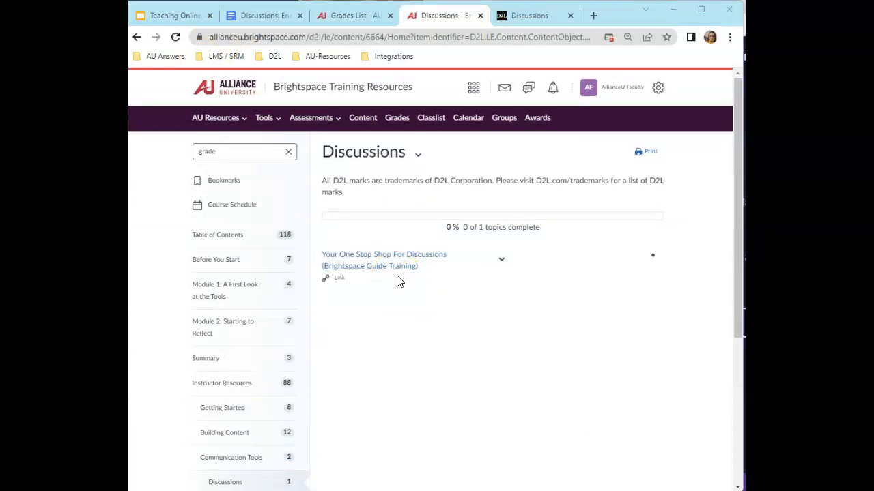
{"action": "left_click", "coordinate": [407, 303]}
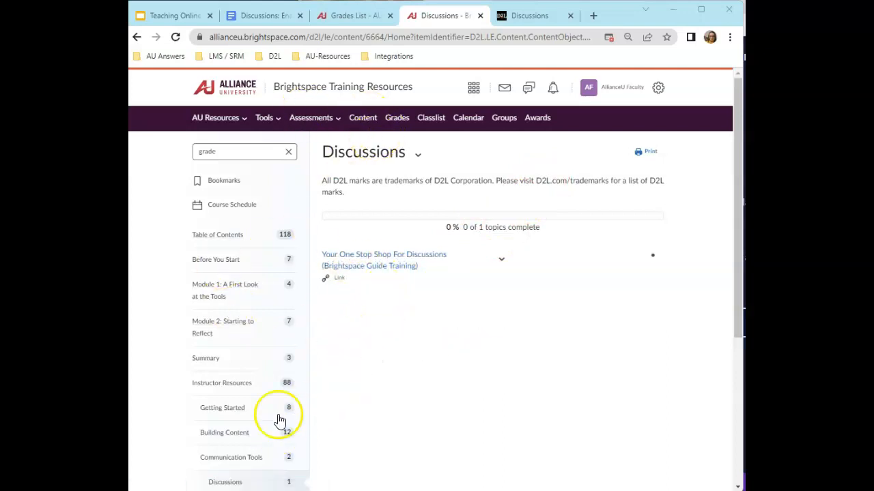
{"action": "scroll", "coordinate": [273, 416], "scroll_direction": "down", "scroll_amount": 1}
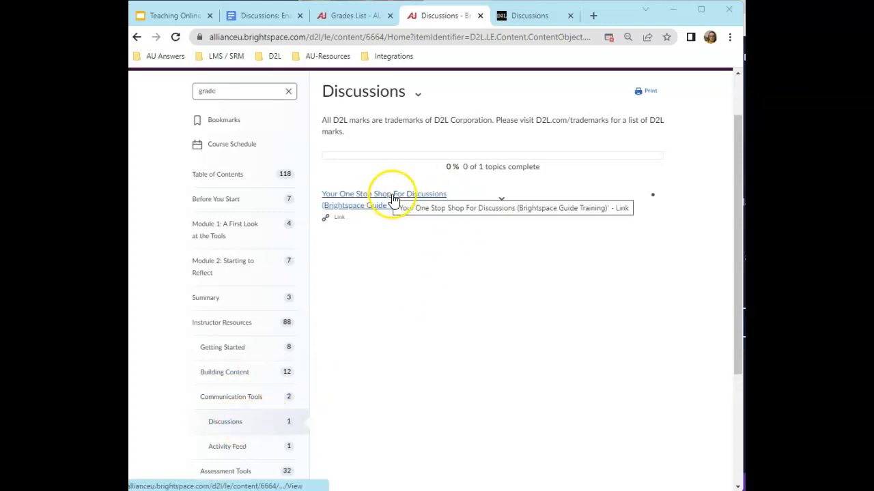
{"action": "left_click", "coordinate": [536, 15]}
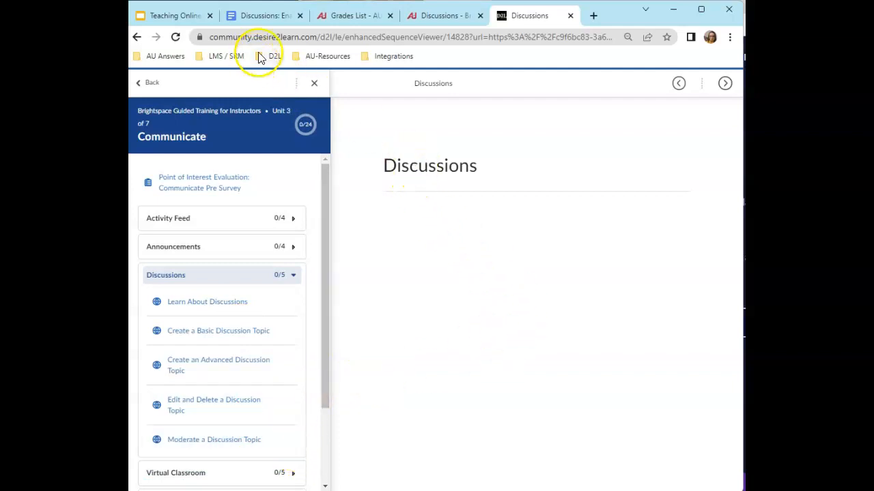
Open the Week 1 module in the AU Faculty Sandbox course content and examine the template text of its discussion topic
{"action": "left_click", "coordinate": [354, 15]}
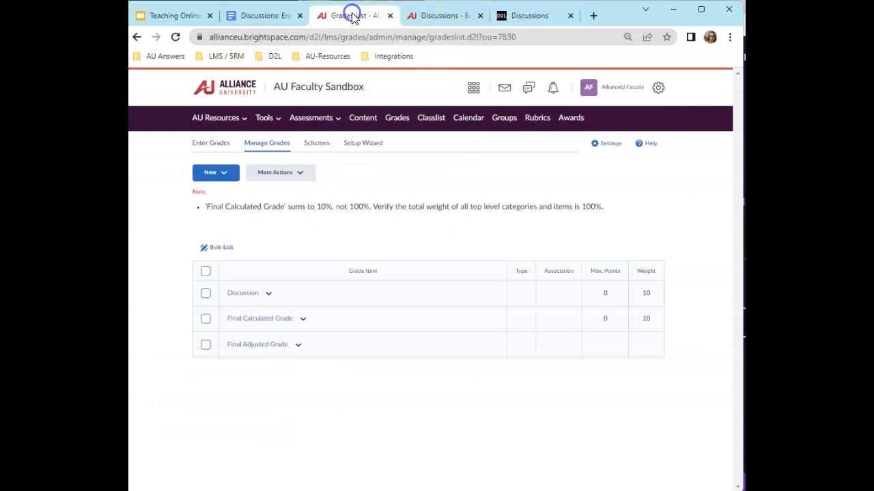
{"action": "left_click", "coordinate": [363, 118]}
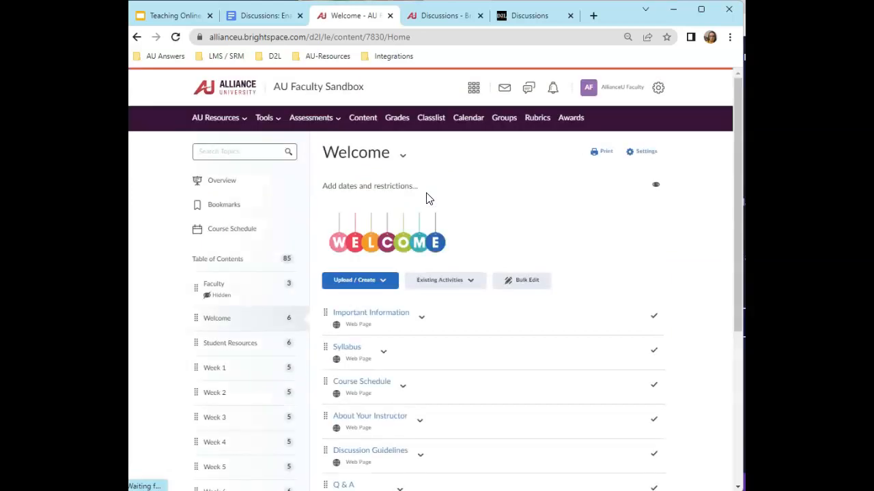
{"action": "left_click", "coordinate": [214, 368]}
{"action": "scroll", "coordinate": [370, 355], "scroll_direction": "down", "scroll_amount": 1}
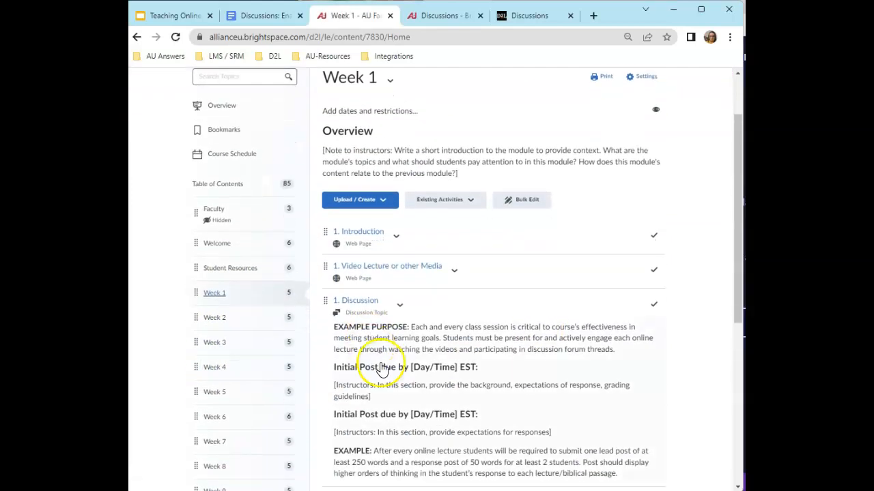
{"action": "scroll", "coordinate": [371, 355], "scroll_direction": "down", "scroll_amount": 2}
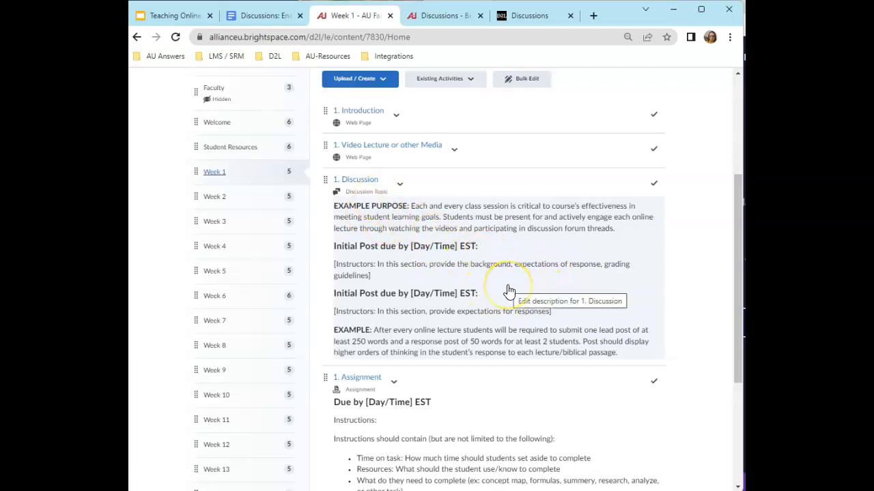
{"action": "scroll", "coordinate": [539, 291], "scroll_direction": "up", "scroll_amount": 3}
{"action": "scroll", "coordinate": [572, 342], "scroll_direction": "down", "scroll_amount": 1}
{"action": "scroll", "coordinate": [573, 370], "scroll_direction": "down", "scroll_amount": 2}
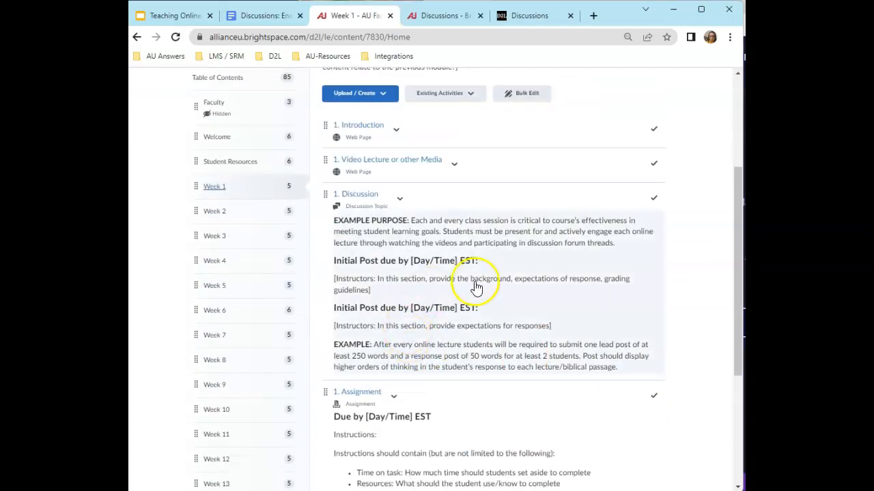
{"action": "scroll", "coordinate": [570, 342], "scroll_direction": "up", "scroll_amount": 2}
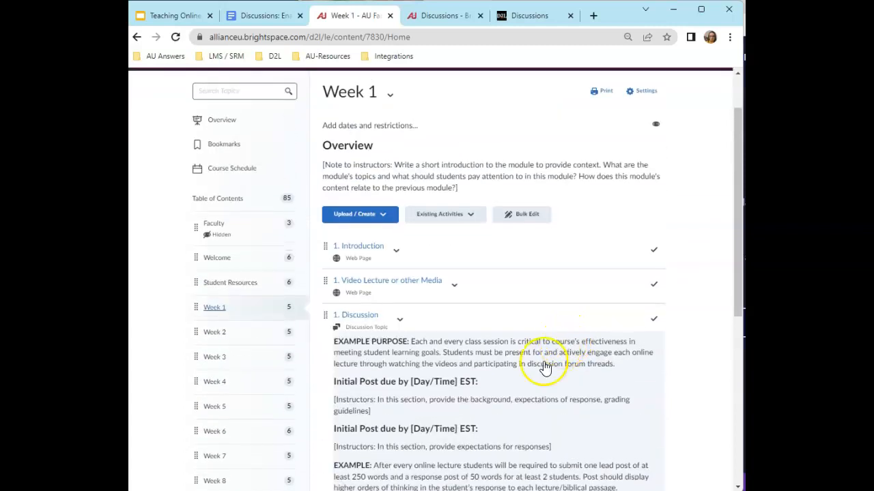
Open the Week 1 discussion's description in the inline editor and review its template text
{"action": "left_click", "coordinate": [471, 373]}
{"action": "scroll", "coordinate": [561, 385], "scroll_direction": "down", "scroll_amount": 2}
{"action": "scroll", "coordinate": [607, 388], "scroll_direction": "down", "scroll_amount": 1}
{"action": "scroll", "coordinate": [607, 389], "scroll_direction": "down", "scroll_amount": 1}
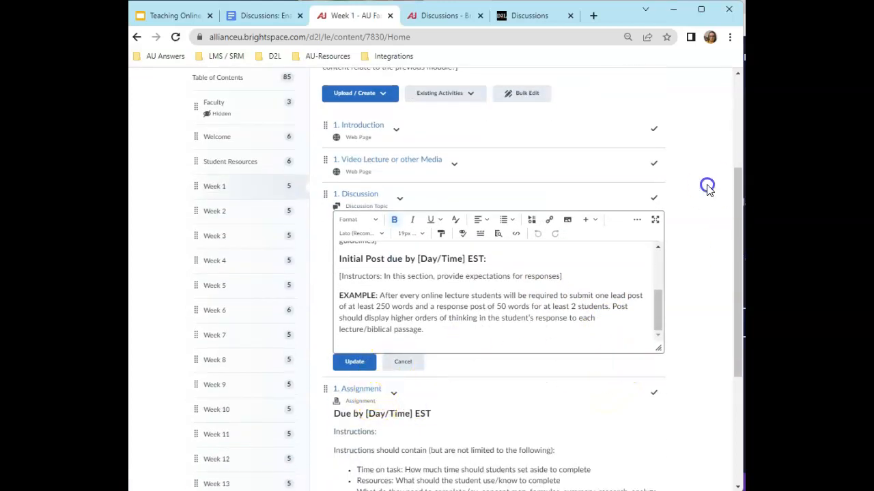
{"action": "scroll", "coordinate": [716, 263], "scroll_direction": "up", "scroll_amount": 3}
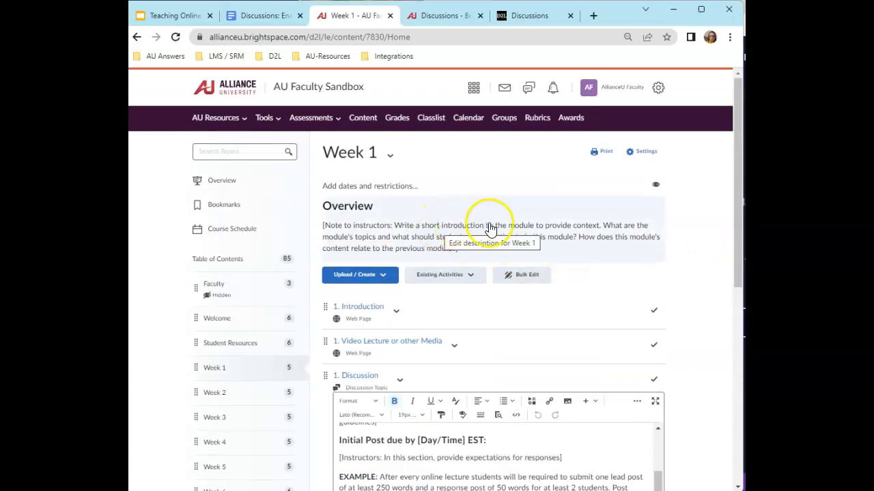
{"action": "scroll", "coordinate": [440, 374], "scroll_direction": "down", "scroll_amount": 3}
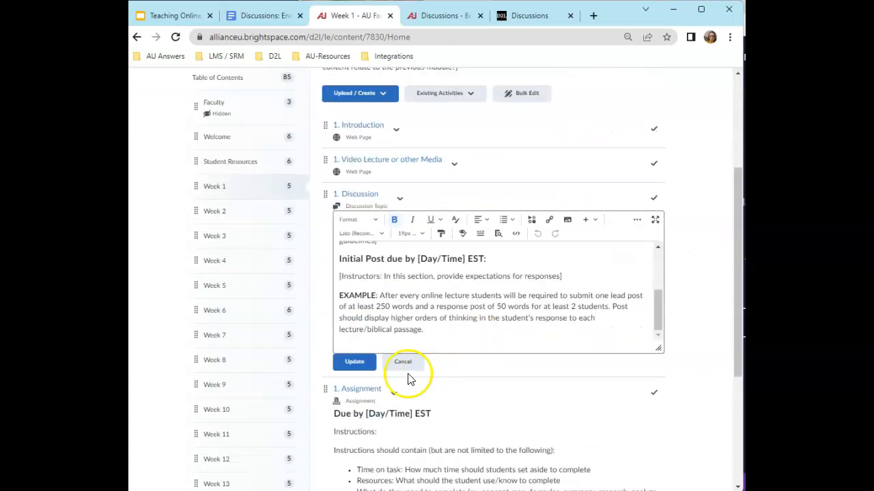
Open the 1. Discussion topic, review its page, and bring up its posting options for editing
{"action": "left_click", "coordinate": [355, 195]}
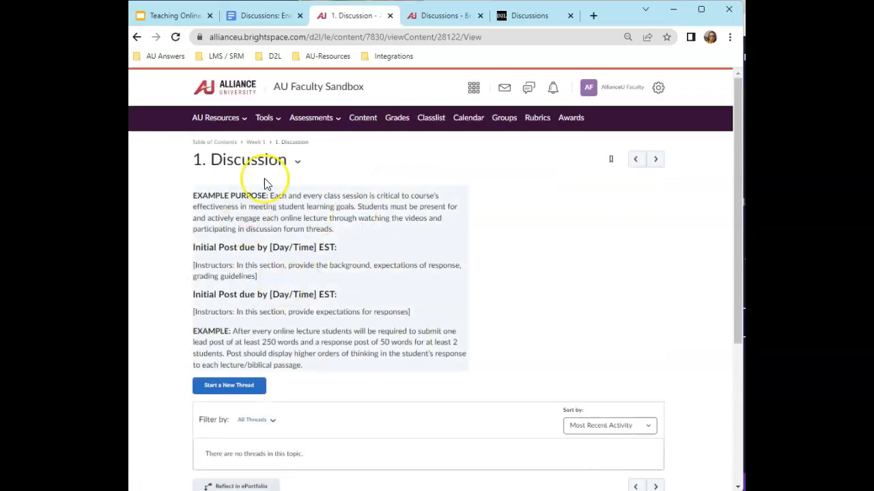
{"action": "scroll", "coordinate": [499, 332], "scroll_direction": "down", "scroll_amount": 3}
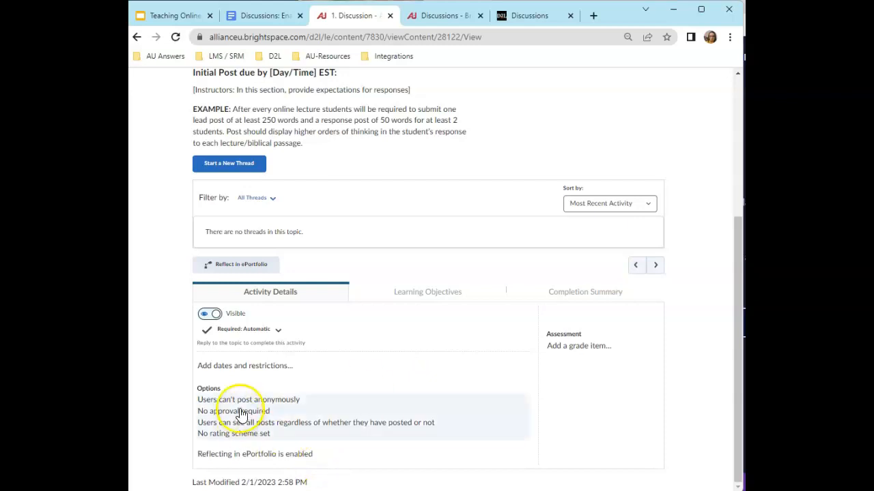
{"action": "scroll", "coordinate": [344, 312], "scroll_direction": "up", "scroll_amount": 3}
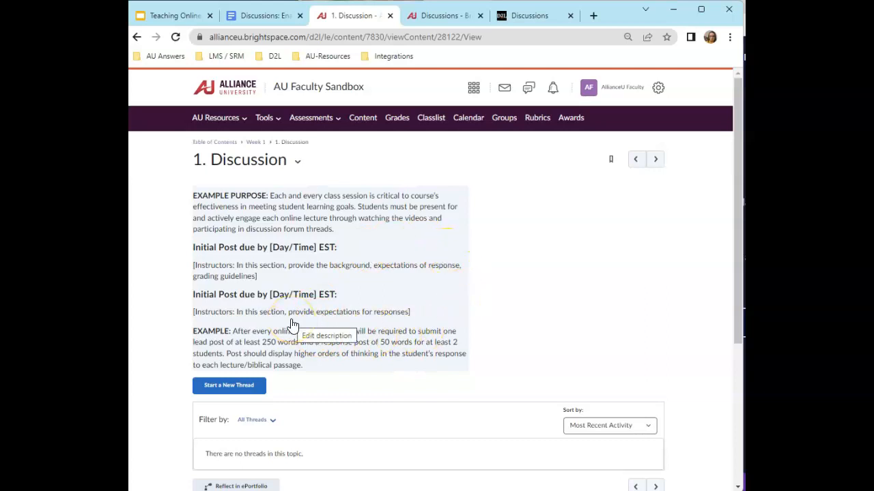
{"action": "scroll", "coordinate": [249, 293], "scroll_direction": "down", "scroll_amount": 4}
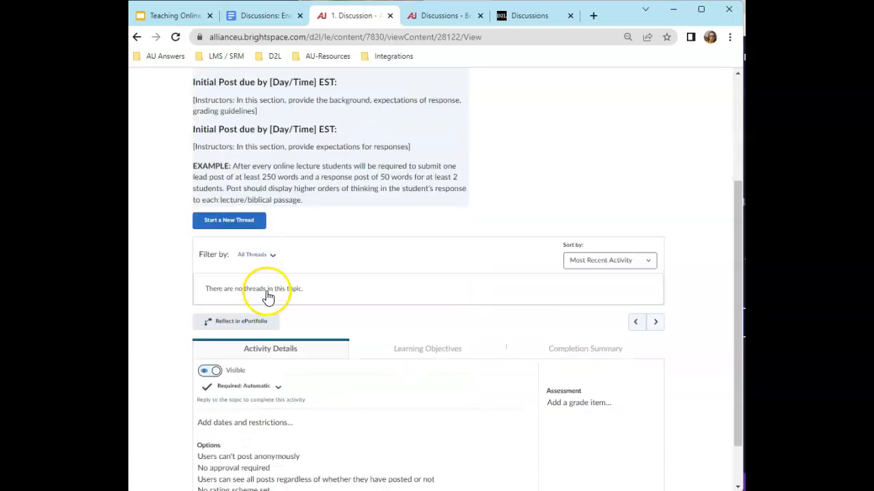
{"action": "scroll", "coordinate": [396, 396], "scroll_direction": "down", "scroll_amount": 1}
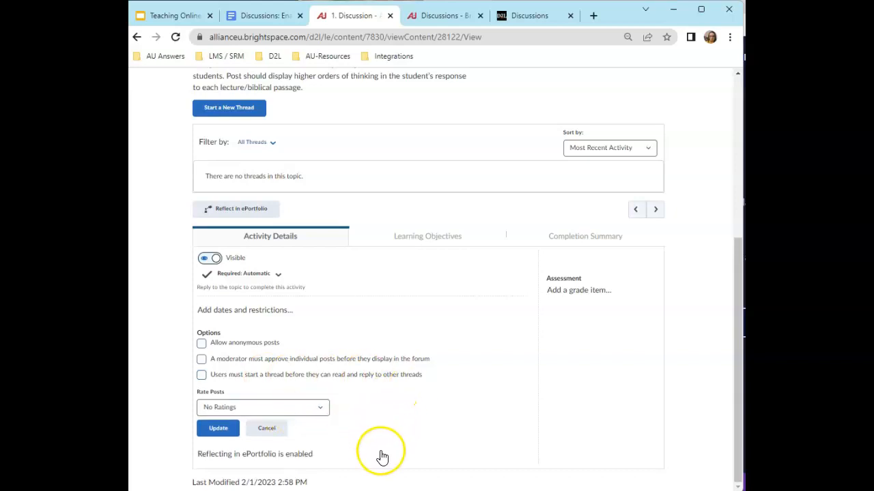
Give the discussion 100 points and start a new grade item named Week 1 Discussion in the Discussion category
{"action": "left_click", "coordinate": [583, 290]}
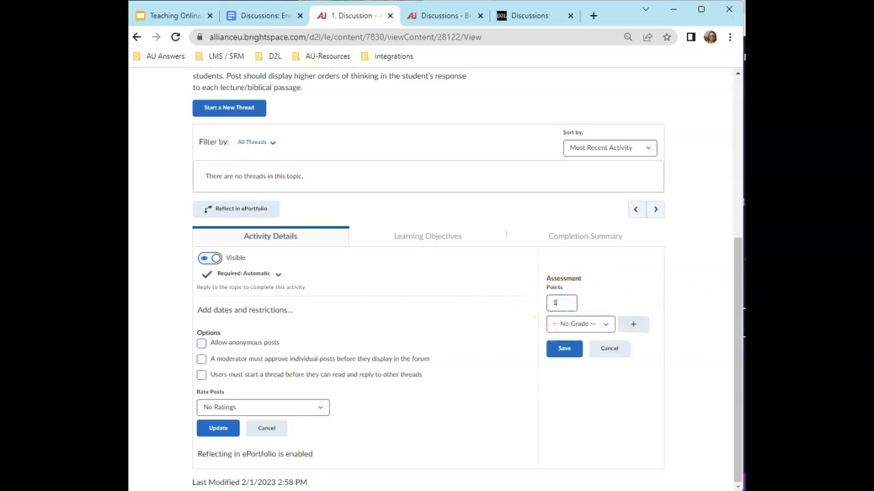
{"action": "left_click", "coordinate": [601, 323]}
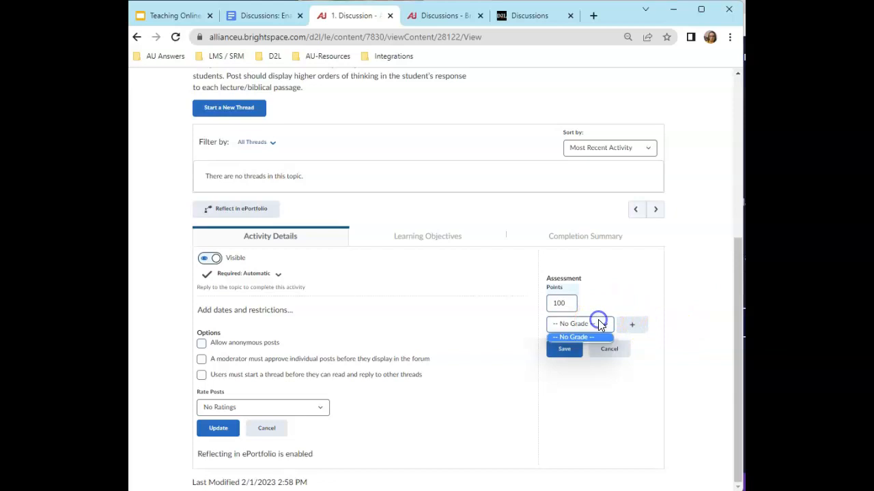
{"action": "left_click", "coordinate": [631, 323]}
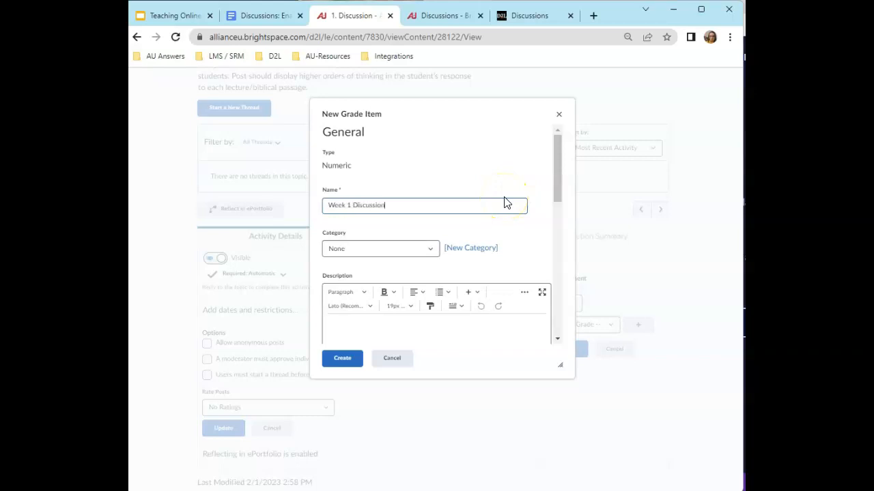
{"action": "left_click", "coordinate": [384, 251]}
{"action": "left_click", "coordinate": [384, 268]}
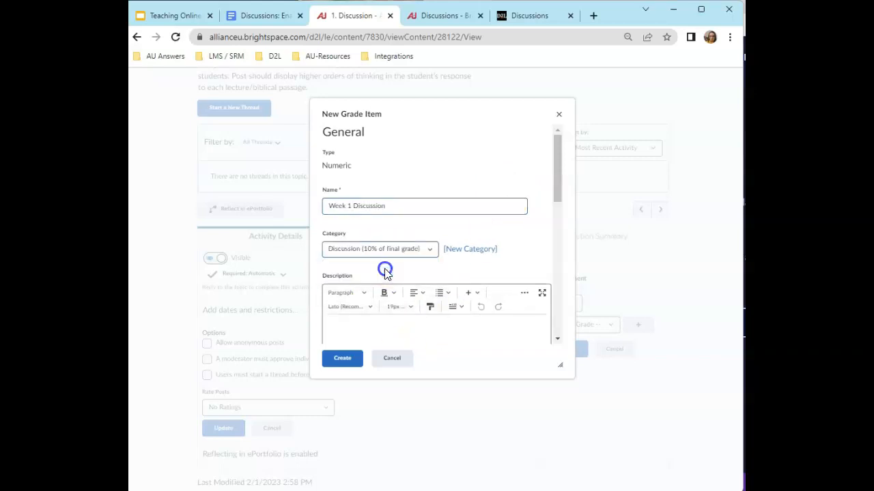
Examine the maximum points and weight settings of the new Week 1 Discussion grade item
{"action": "scroll", "coordinate": [464, 250], "scroll_direction": "down", "scroll_amount": 4}
{"action": "scroll", "coordinate": [382, 232], "scroll_direction": "up", "scroll_amount": 1}
{"action": "left_click", "coordinate": [358, 237]}
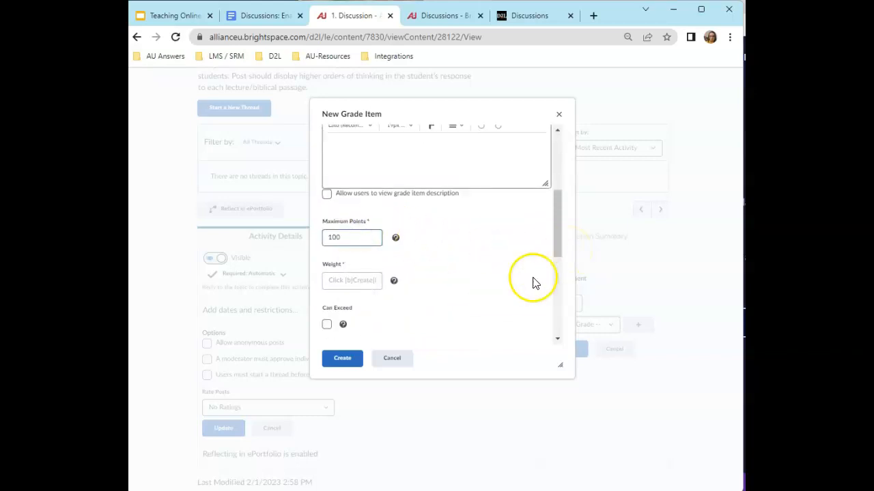
{"action": "left_click", "coordinate": [331, 286]}
{"action": "left_click", "coordinate": [394, 281]}
{"action": "left_click", "coordinate": [370, 225]}
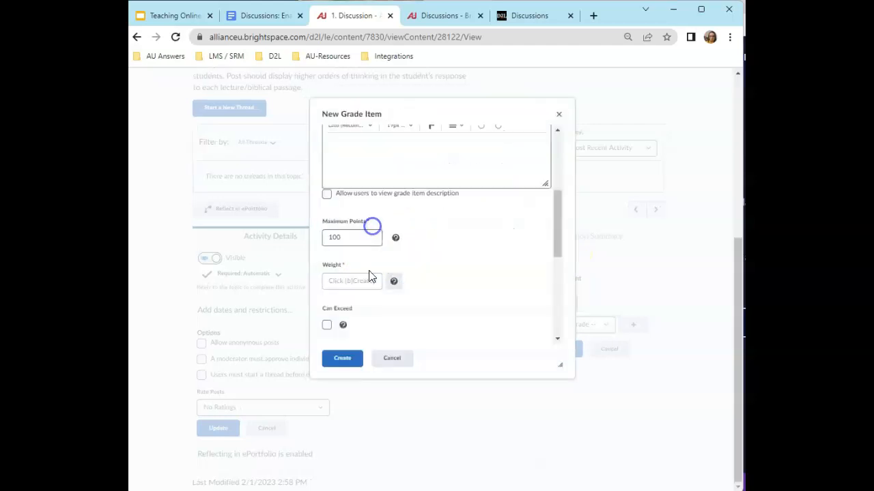
Review the grade scheme choices and restrictions, keep the default scheme, and create the Week 1 Discussion grade item
{"action": "scroll", "coordinate": [343, 222], "scroll_direction": "down", "scroll_amount": 3}
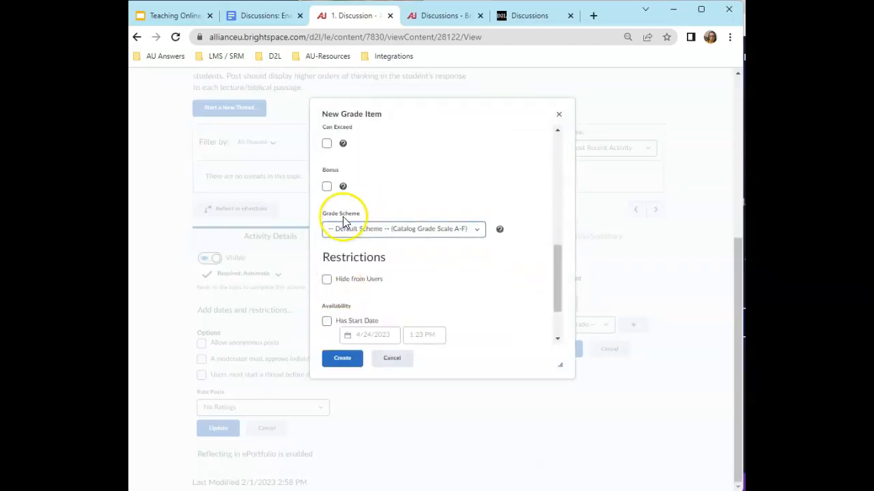
{"action": "left_click", "coordinate": [344, 232]}
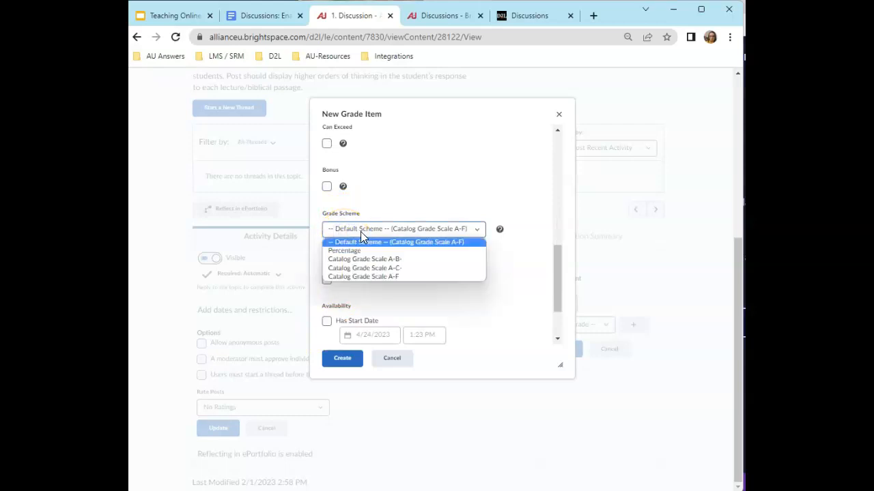
{"action": "left_click", "coordinate": [400, 200]}
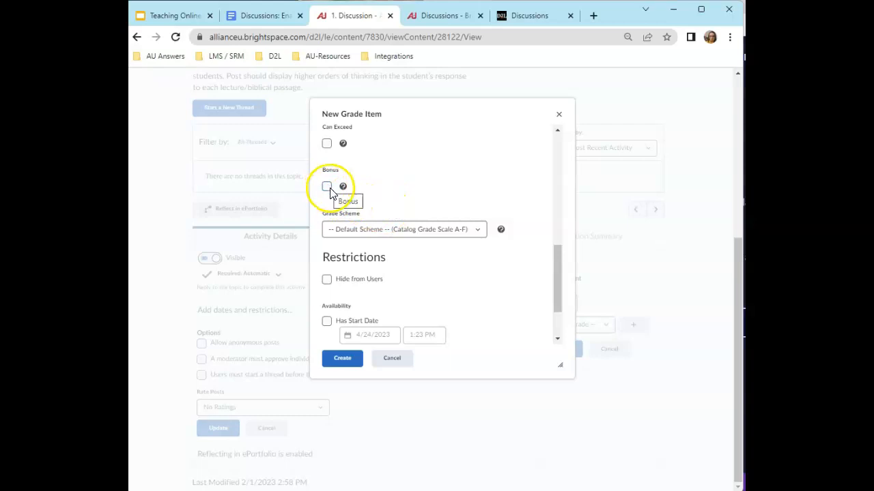
{"action": "scroll", "coordinate": [389, 292], "scroll_direction": "down", "scroll_amount": 2}
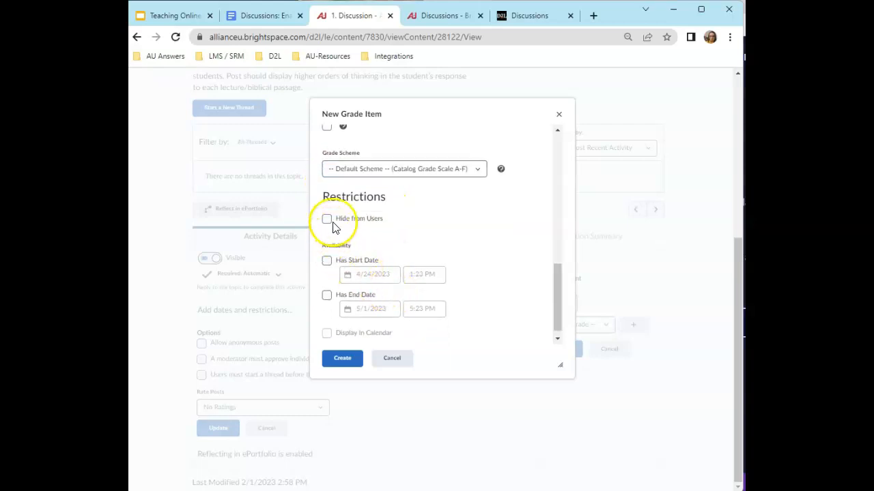
{"action": "scroll", "coordinate": [335, 234], "scroll_direction": "down", "scroll_amount": 1}
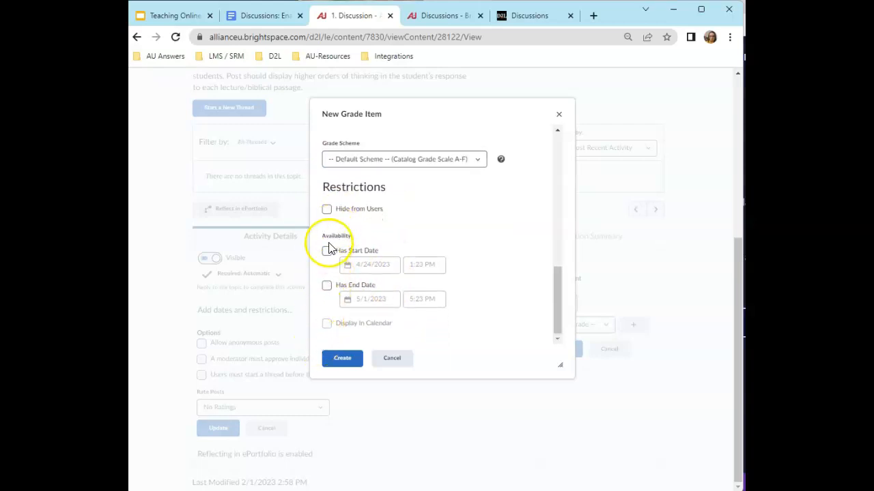
{"action": "left_click", "coordinate": [341, 354]}
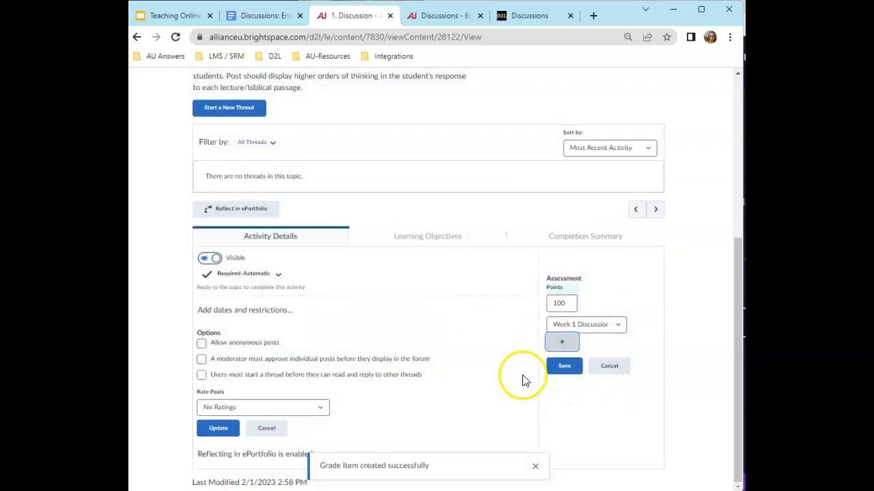
Save the 1. Discussion topic's posting options with all checkboxes cleared and No Ratings
{"action": "scroll", "coordinate": [478, 287], "scroll_direction": "up", "scroll_amount": 4}
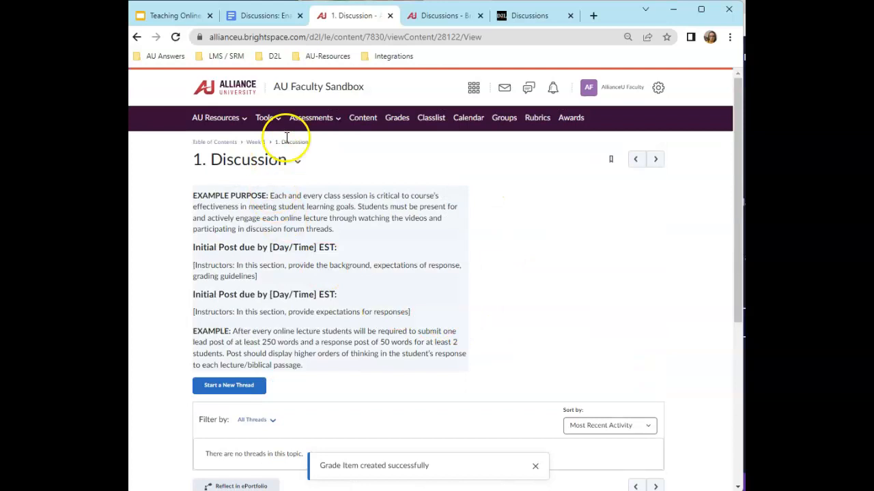
{"action": "scroll", "coordinate": [570, 321], "scroll_direction": "down", "scroll_amount": 4}
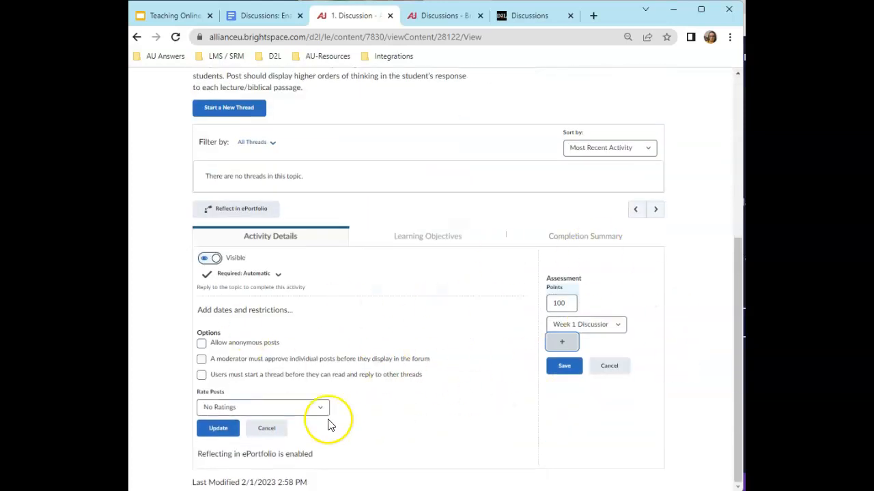
{"action": "left_click", "coordinate": [217, 429]}
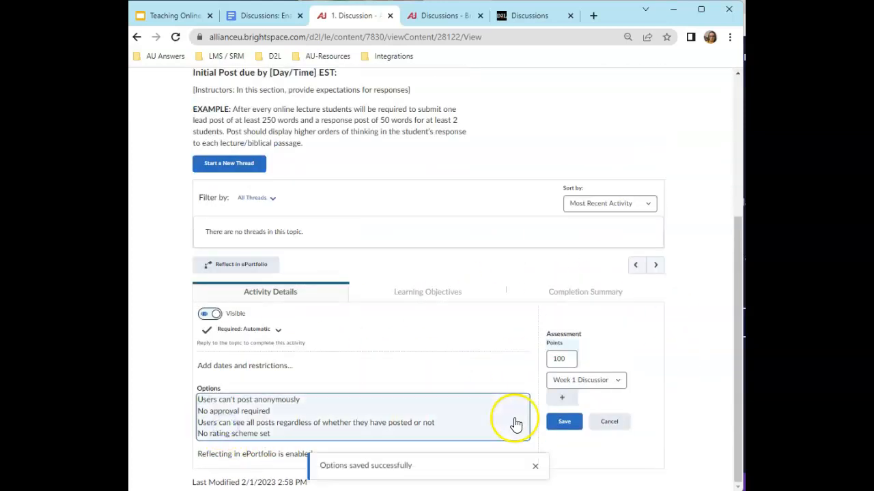
Open the course's Discussions list and look over the forums from Welcome through Week 14
{"action": "scroll", "coordinate": [453, 406], "scroll_direction": "up", "scroll_amount": 3}
{"action": "scroll", "coordinate": [453, 406], "scroll_direction": "up", "scroll_amount": 1}
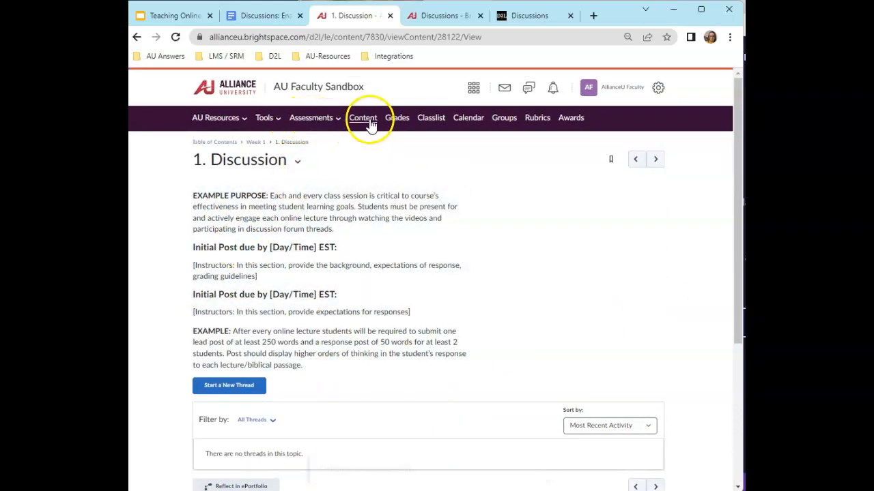
{"action": "left_click", "coordinate": [326, 121]}
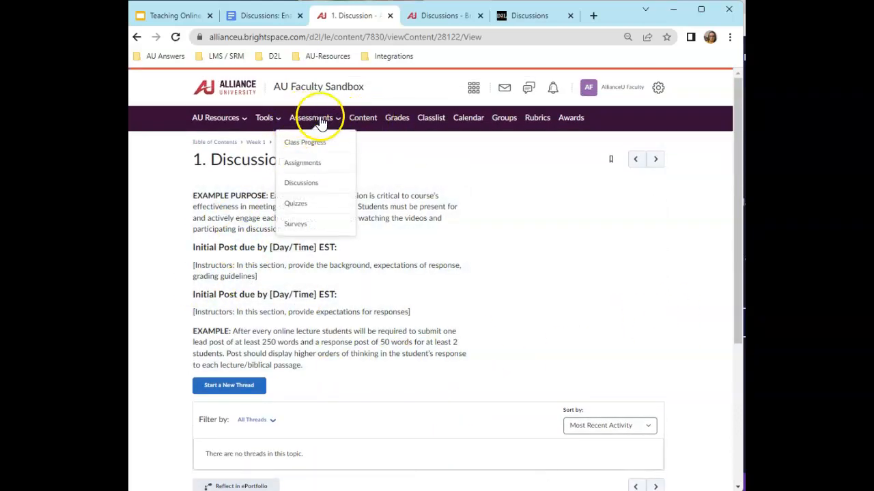
{"action": "left_click", "coordinate": [304, 182]}
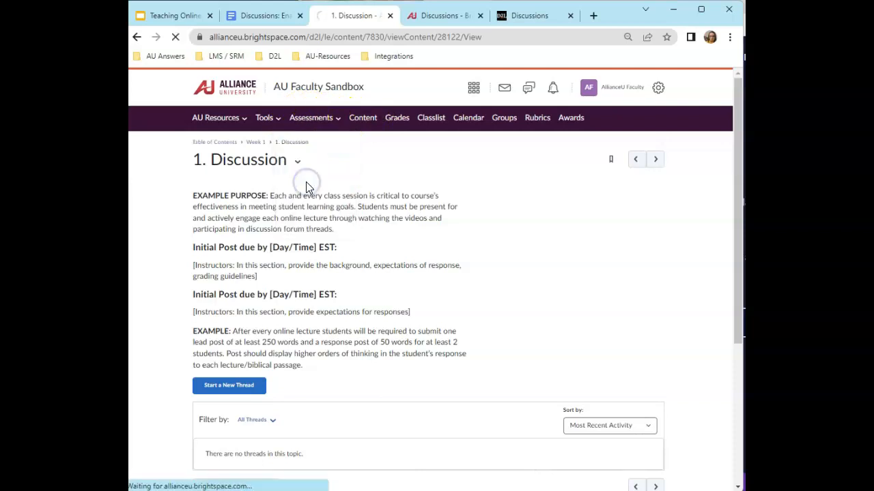
{"action": "scroll", "coordinate": [361, 259], "scroll_direction": "down", "scroll_amount": 15}
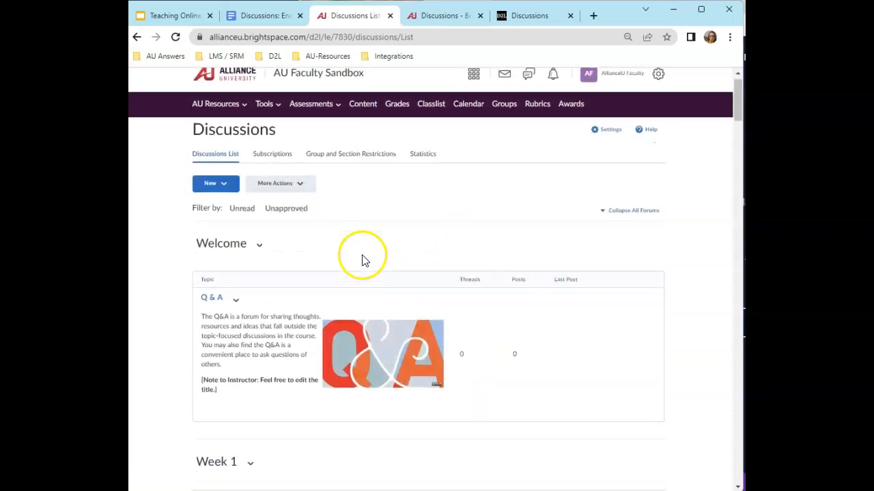
{"action": "scroll", "coordinate": [364, 264], "scroll_direction": "down", "scroll_amount": 20}
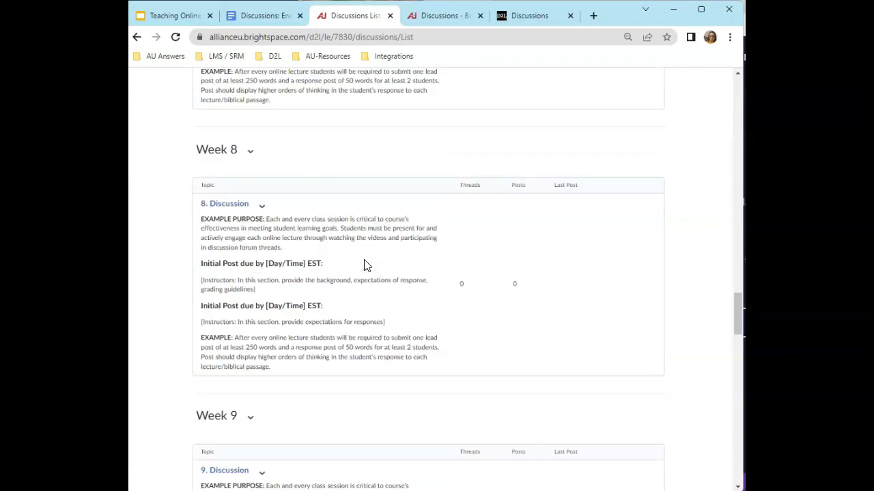
{"action": "scroll", "coordinate": [363, 265], "scroll_direction": "down", "scroll_amount": 5}
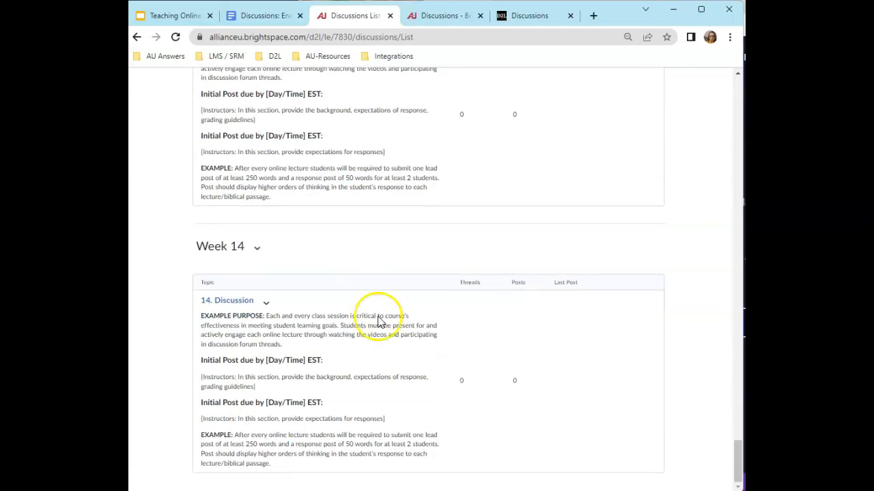
{"action": "left_click_drag", "start_coordinate": [737, 463], "coordinate": [737, 99]}
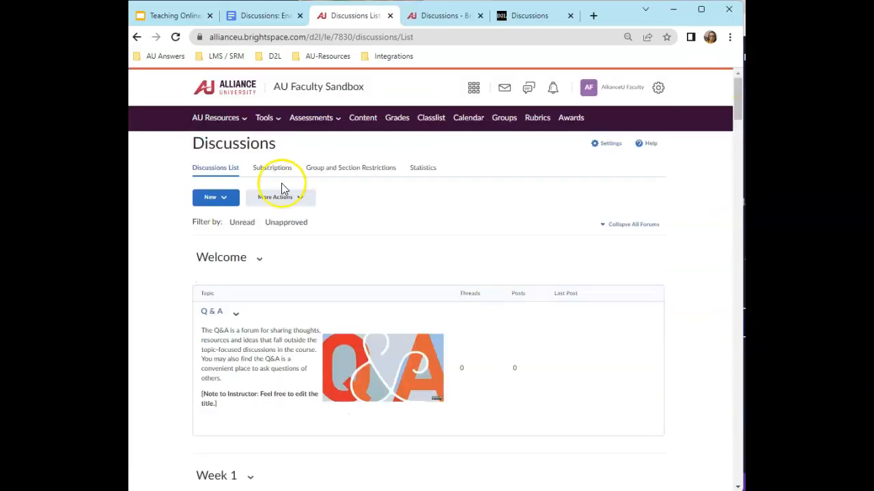
{"action": "scroll", "coordinate": [427, 230], "scroll_direction": "down", "scroll_amount": 4}
{"action": "scroll", "coordinate": [389, 260], "scroll_direction": "up", "scroll_amount": 4}
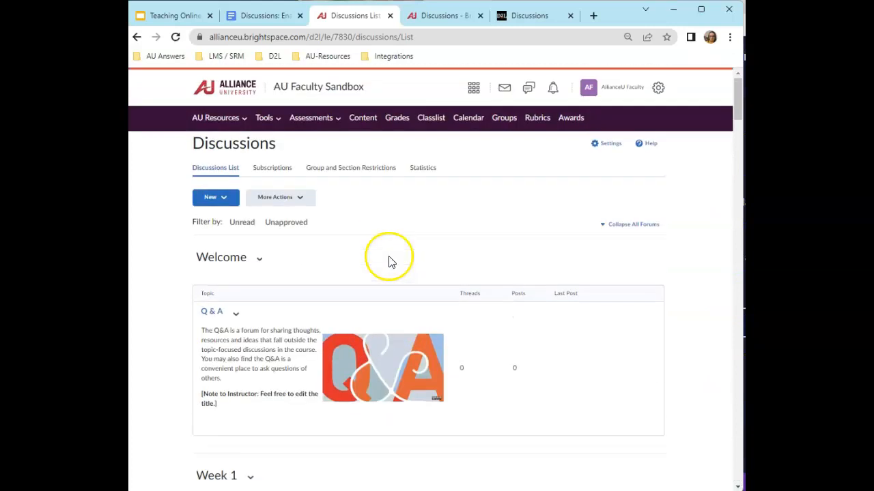
View the 1. Discussion topic from the Week 1 forum, then open and review the Discussions Settings page
{"action": "scroll", "coordinate": [287, 230], "scroll_direction": "down", "scroll_amount": 3}
{"action": "left_click", "coordinate": [229, 353]}
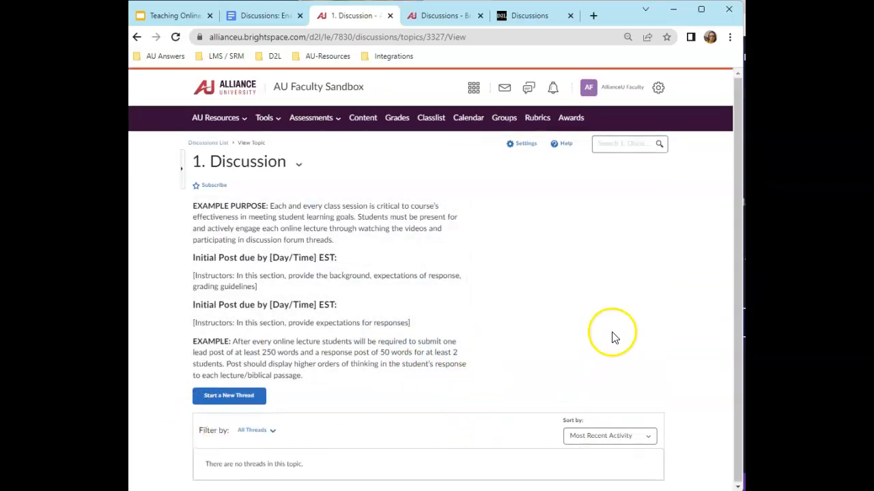
{"action": "left_click", "coordinate": [520, 148]}
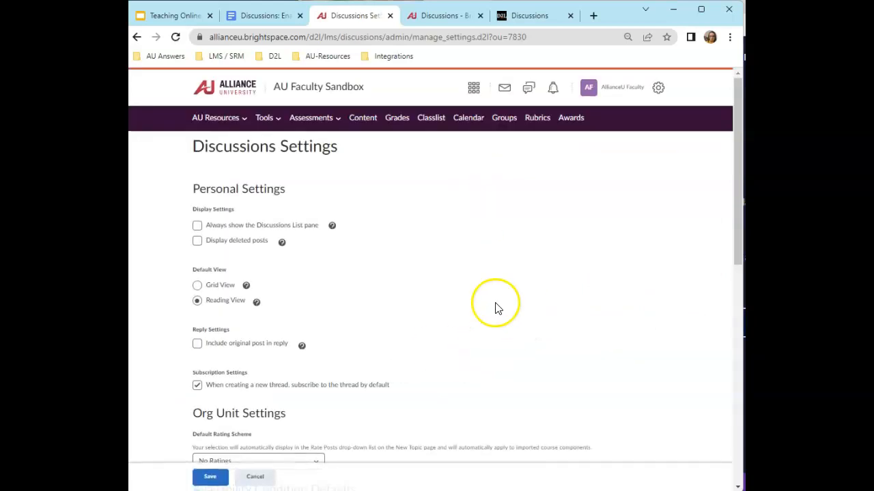
{"action": "scroll", "coordinate": [478, 307], "scroll_direction": "down", "scroll_amount": 3}
{"action": "scroll", "coordinate": [474, 307], "scroll_direction": "down", "scroll_amount": 5}
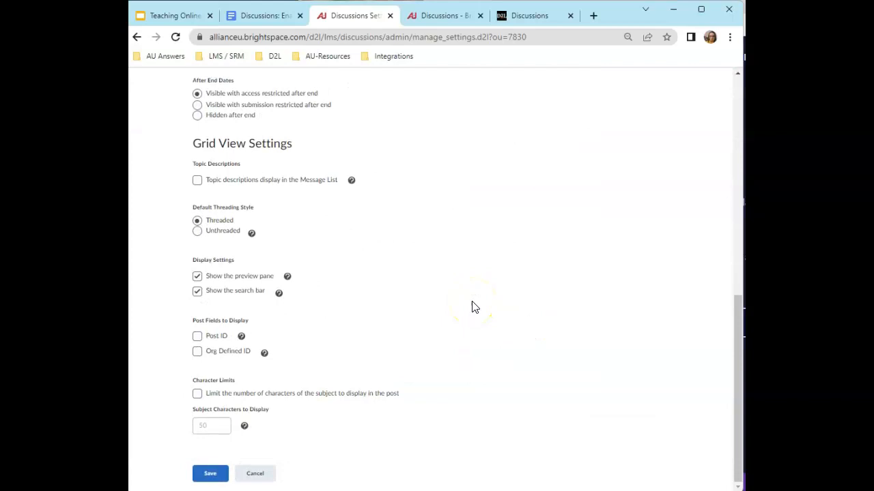
{"action": "scroll", "coordinate": [474, 307], "scroll_direction": "up", "scroll_amount": 4}
{"action": "scroll", "coordinate": [474, 307], "scroll_direction": "up", "scroll_amount": 3}
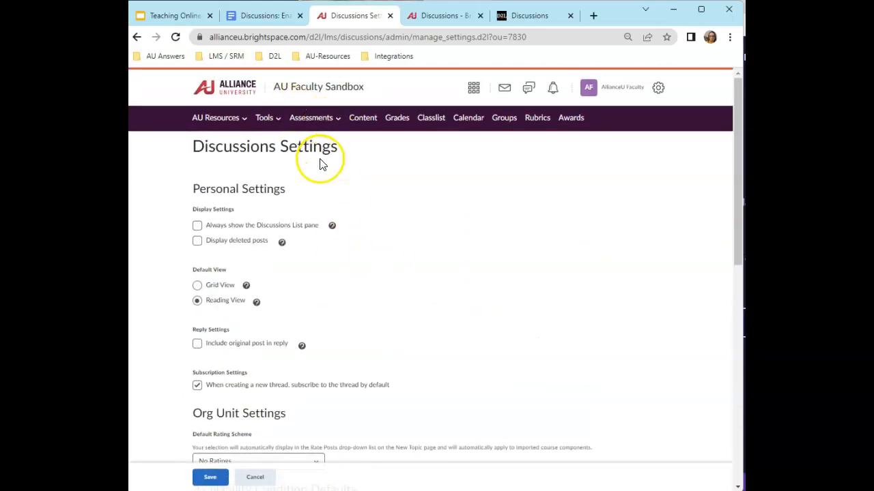
Return to the Discussions list and open the Week 1 forum's 1. Discussion topic for editing
{"action": "left_click", "coordinate": [312, 119]}
{"action": "left_click", "coordinate": [312, 190]}
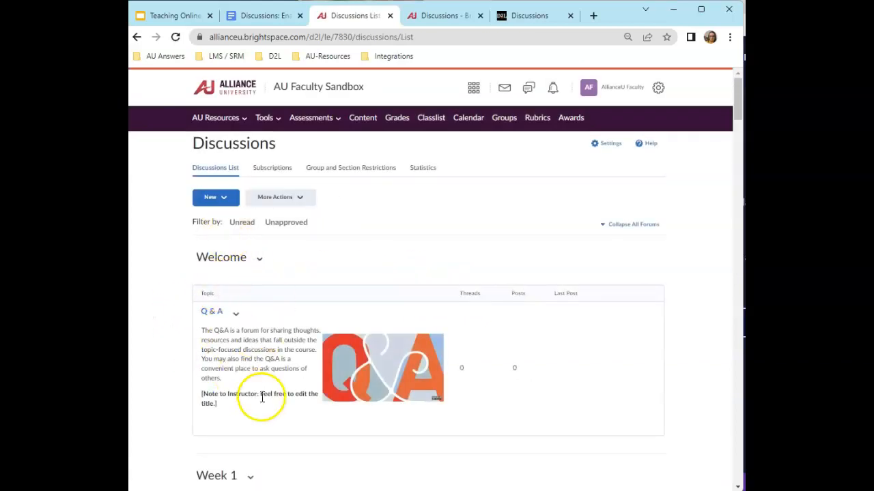
{"action": "scroll", "coordinate": [261, 398], "scroll_direction": "down", "scroll_amount": 4}
{"action": "left_click", "coordinate": [261, 230]}
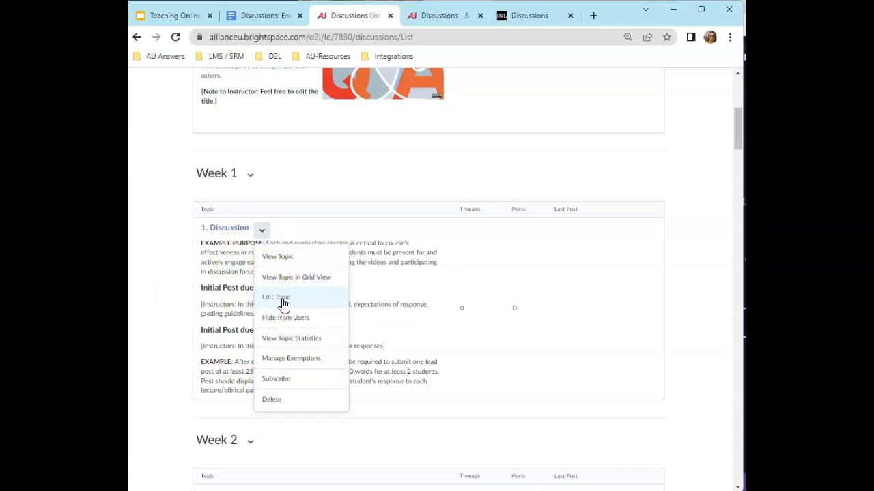
{"action": "left_click", "coordinate": [289, 357]}
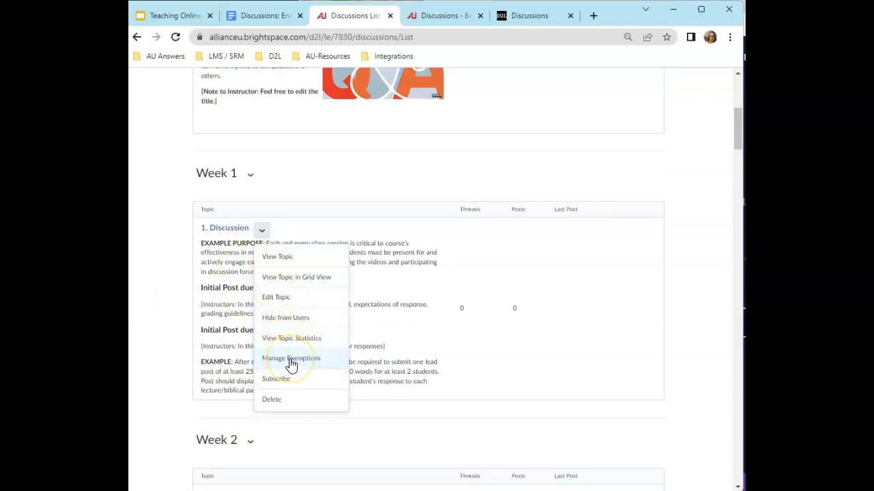
{"action": "left_click", "coordinate": [287, 302]}
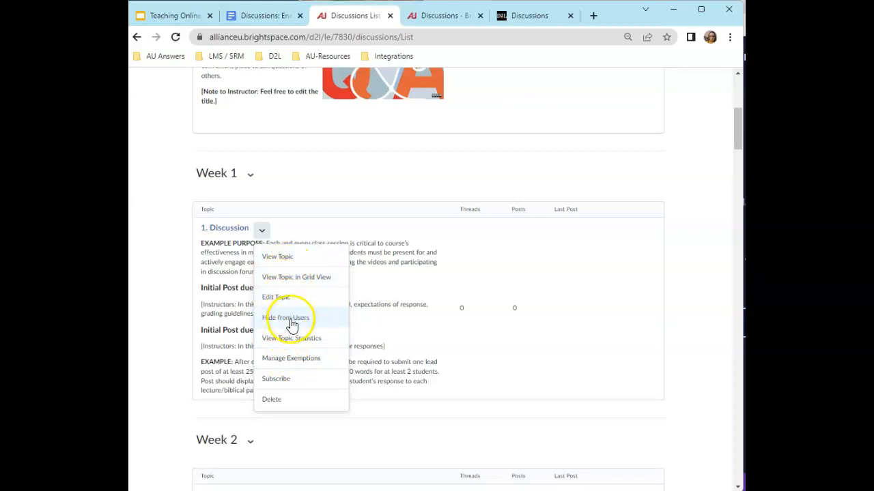
{"action": "left_click", "coordinate": [282, 302]}
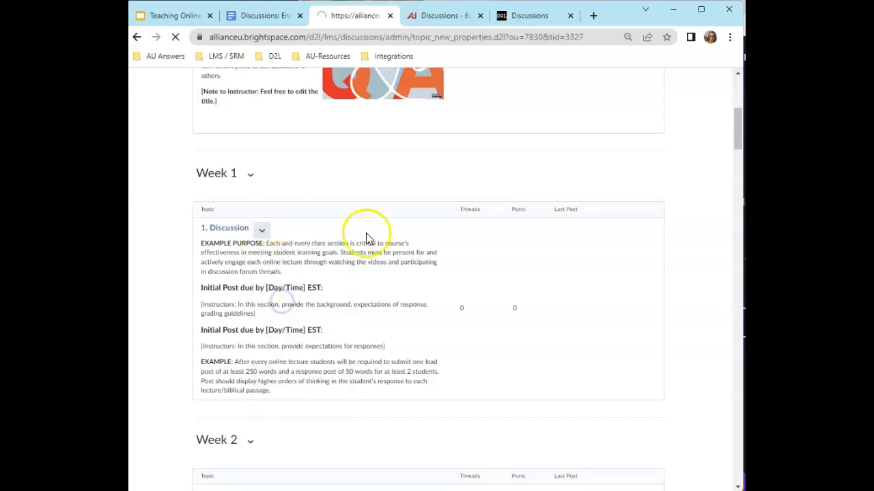
Review the topic's properties, including its description, posting options and the available forum choices, keeping Week 1 as the forum
{"action": "scroll", "coordinate": [335, 361], "scroll_direction": "up", "scroll_amount": 2}
{"action": "scroll", "coordinate": [366, 362], "scroll_direction": "down", "scroll_amount": 2}
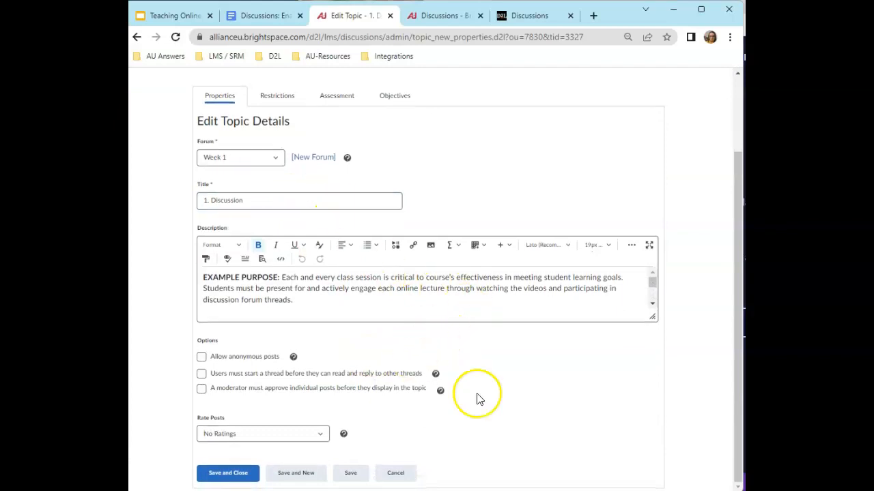
{"action": "scroll", "coordinate": [498, 406], "scroll_direction": "up", "scroll_amount": 2}
{"action": "scroll", "coordinate": [468, 409], "scroll_direction": "down", "scroll_amount": 2}
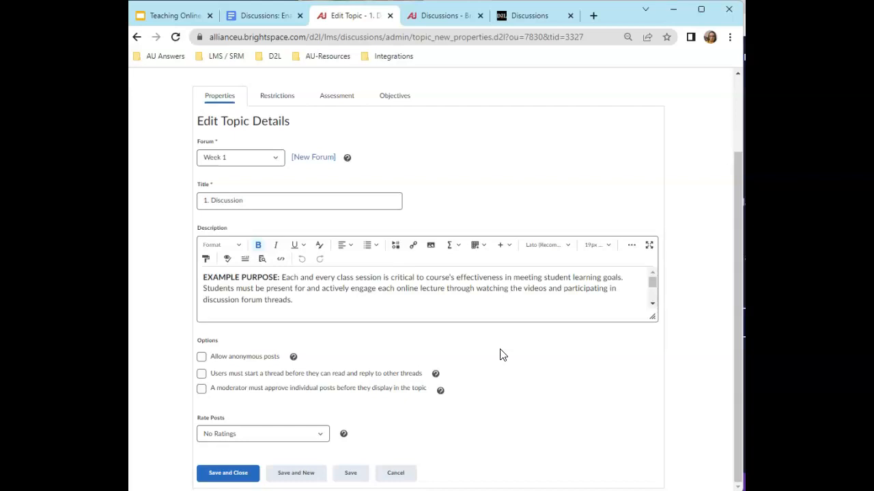
{"action": "left_click", "coordinate": [444, 269]}
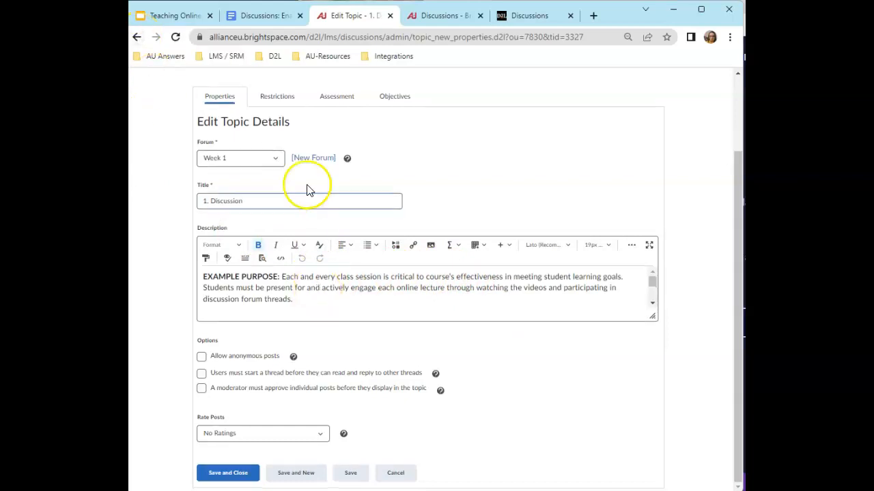
{"action": "left_click", "coordinate": [275, 158]}
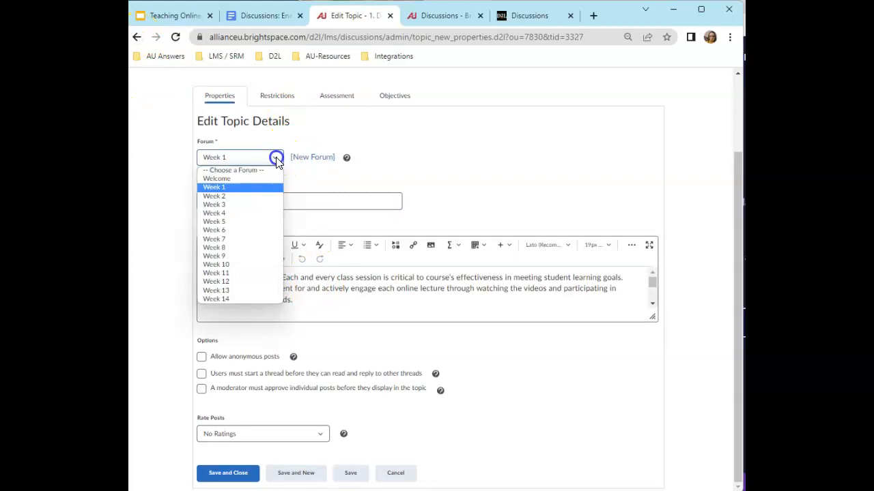
{"action": "left_click", "coordinate": [276, 159]}
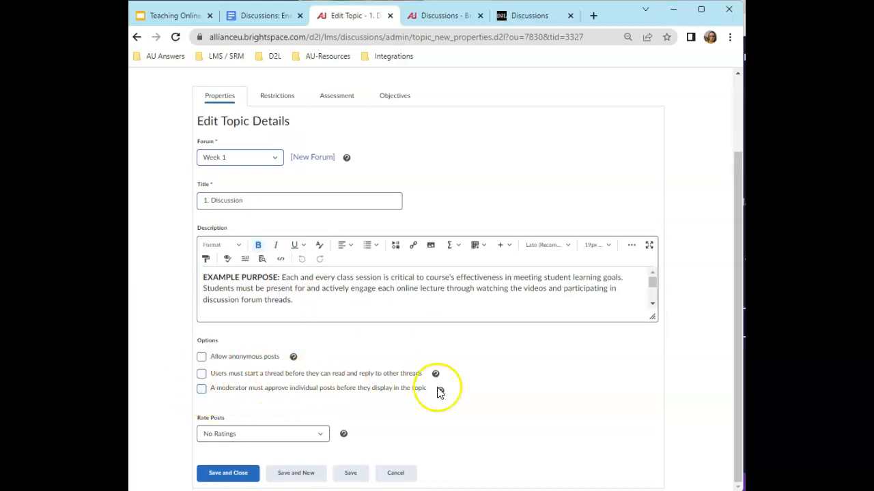
Open the topic's restrictions and examine the availability dates, release conditions, and group and section restrictions
{"action": "left_click", "coordinate": [276, 101]}
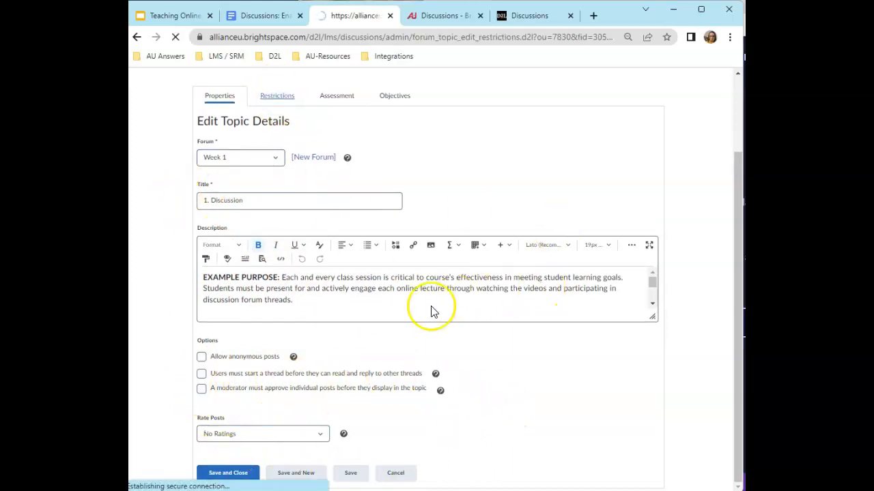
{"action": "scroll", "coordinate": [410, 286], "scroll_direction": "down", "scroll_amount": 3}
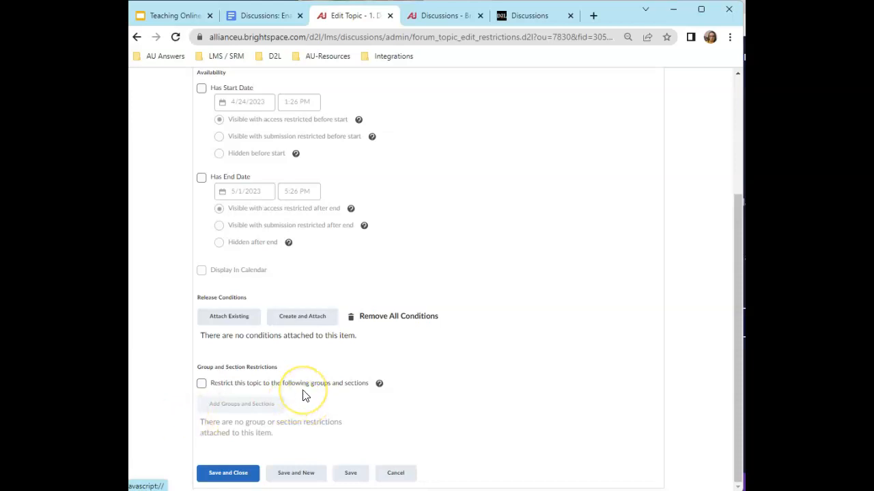
Open the topic's assessment settings and associate it with the Week 1 Discussion grade item
{"action": "scroll", "coordinate": [485, 390], "scroll_direction": "up", "scroll_amount": 2}
{"action": "scroll", "coordinate": [486, 391], "scroll_direction": "down", "scroll_amount": 2}
{"action": "scroll", "coordinate": [487, 390], "scroll_direction": "up", "scroll_amount": 3}
{"action": "left_click", "coordinate": [329, 192]}
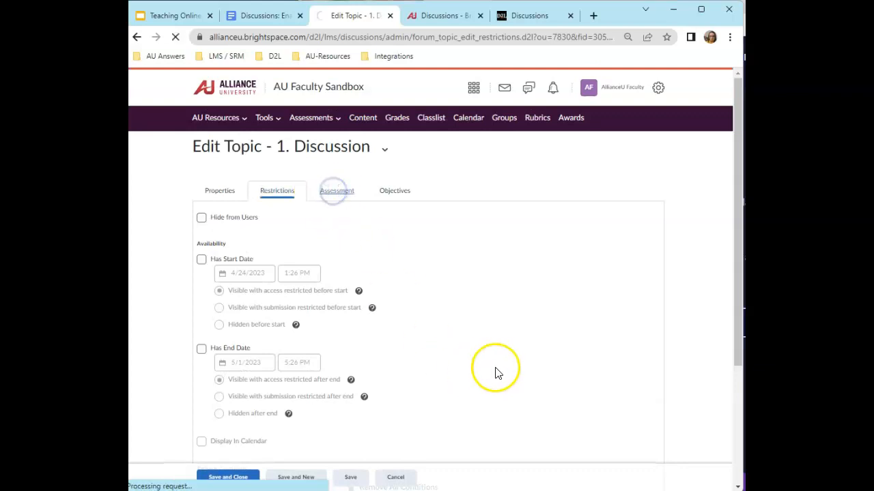
{"action": "scroll", "coordinate": [497, 327], "scroll_direction": "down", "scroll_amount": 1}
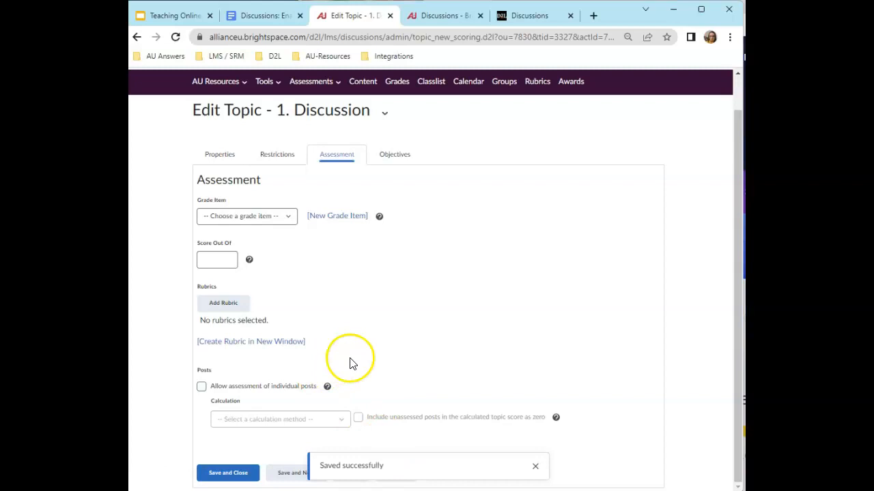
{"action": "left_click", "coordinate": [287, 219]}
{"action": "left_click", "coordinate": [269, 247]}
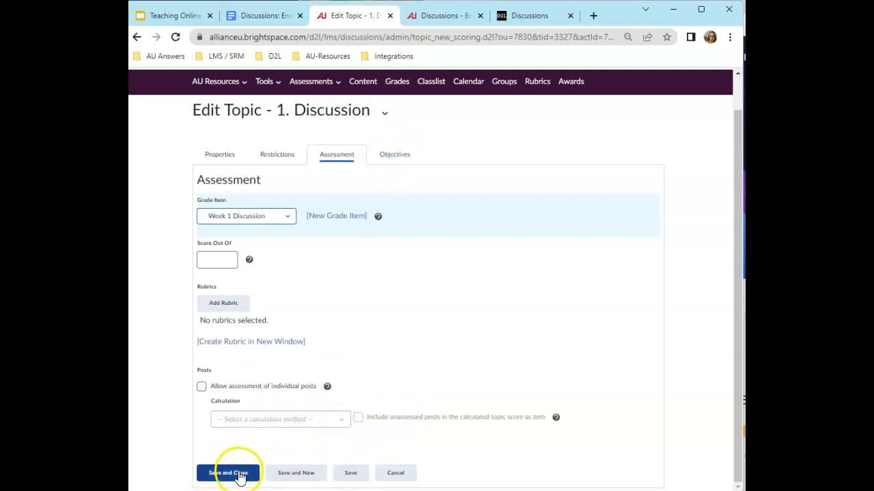
Set the topic's Score Out Of to 100 and save the assessment settings
{"action": "left_click", "coordinate": [351, 476]}
{"action": "left_click", "coordinate": [216, 332]}
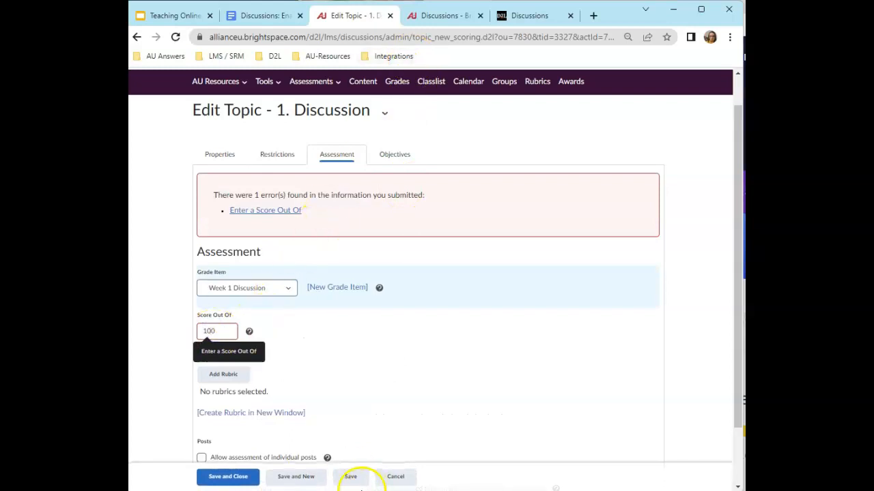
{"action": "left_click", "coordinate": [351, 477]}
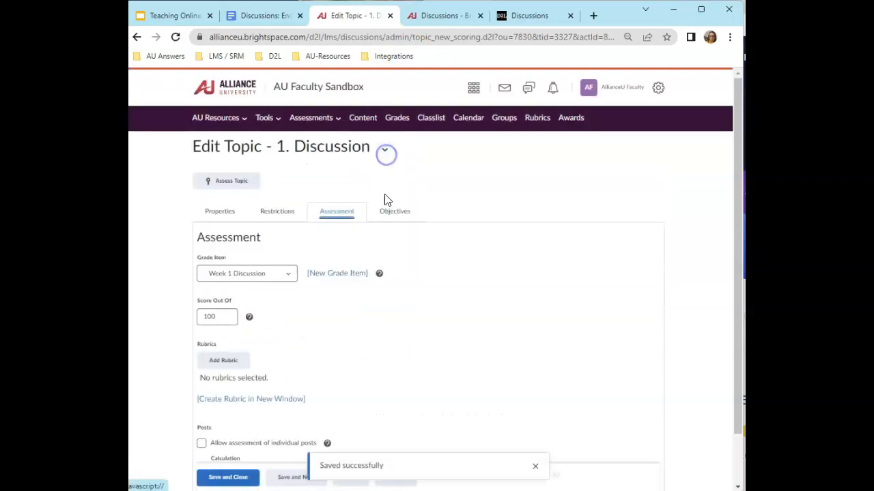
View the topic's learning objectives settings, then return to the course's Discussions list
{"action": "left_click", "coordinate": [397, 215]}
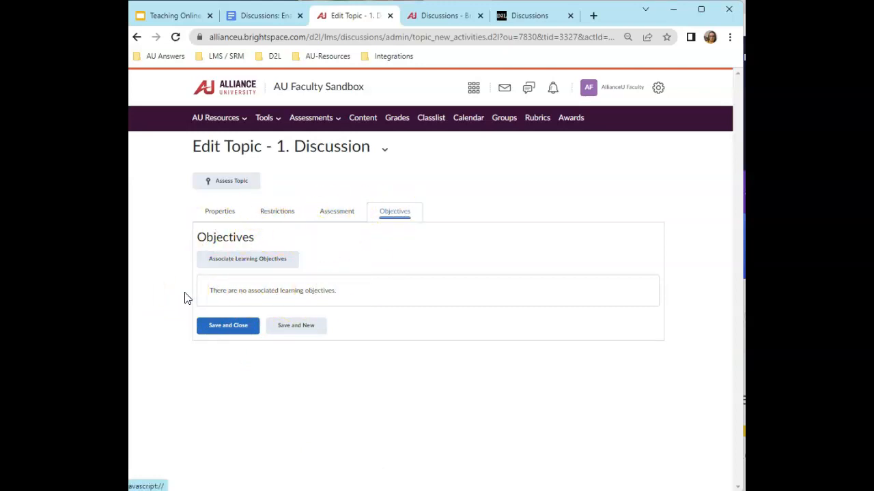
{"action": "left_click", "coordinate": [338, 123]}
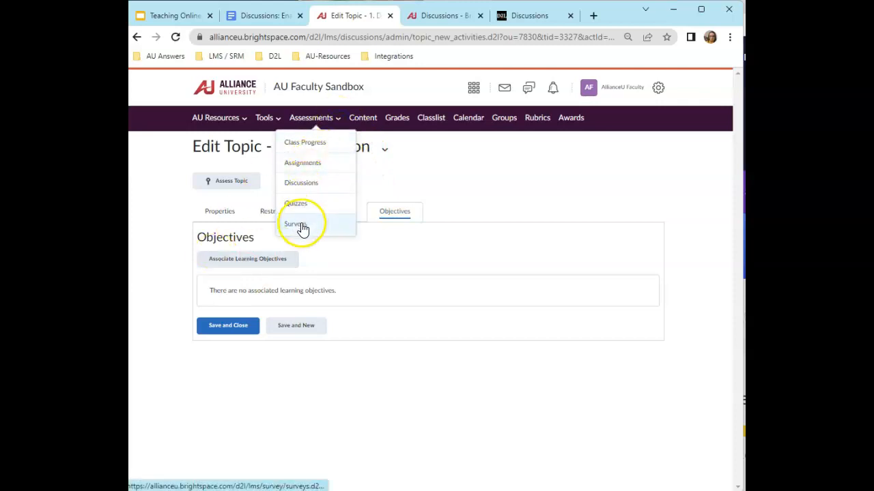
{"action": "left_click", "coordinate": [311, 186]}
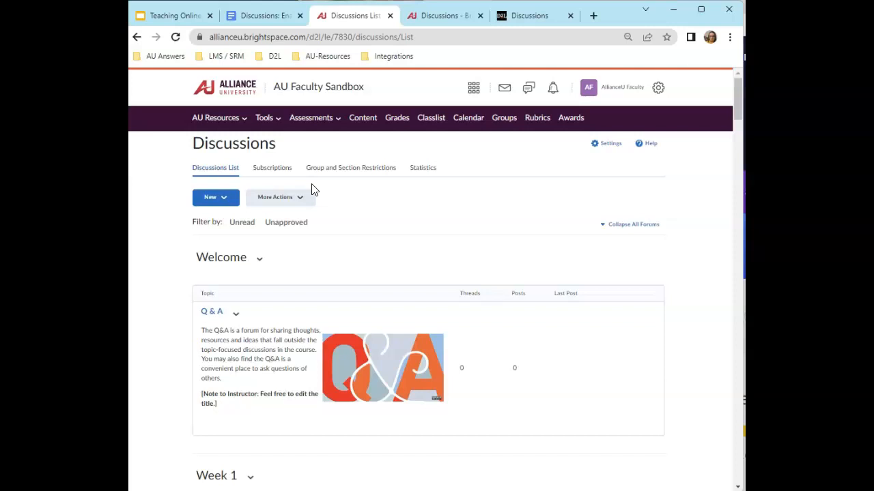
{"action": "left_click", "coordinate": [311, 119]}
{"action": "left_click", "coordinate": [335, 260]}
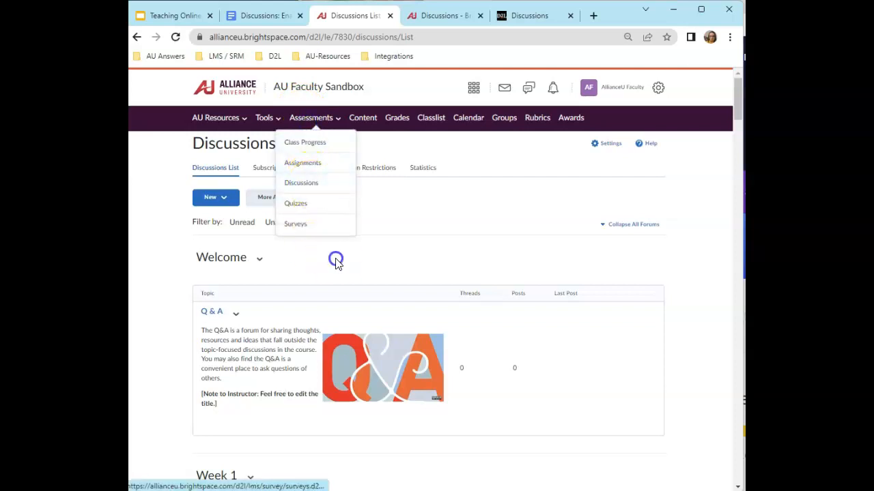
Examine the actions available for the Week 1 forum's 1. Discussion topic without choosing one
{"action": "scroll", "coordinate": [294, 325], "scroll_direction": "down", "scroll_amount": 5}
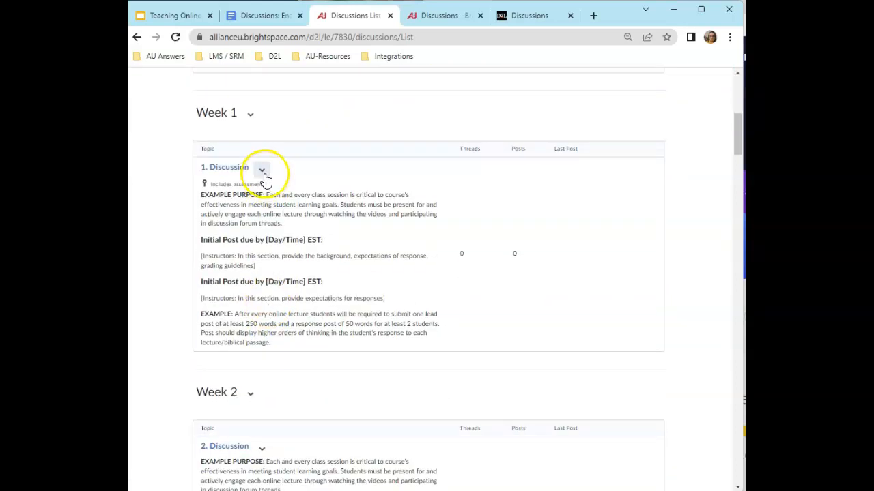
{"action": "left_click", "coordinate": [263, 170]}
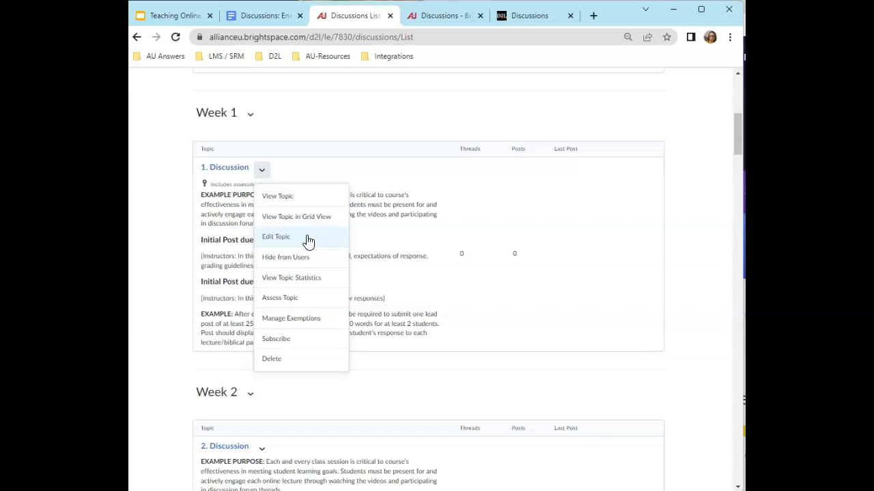
{"action": "left_click", "coordinate": [400, 302]}
{"action": "scroll", "coordinate": [386, 352], "scroll_direction": "up", "scroll_amount": 4}
{"action": "scroll", "coordinate": [386, 353], "scroll_direction": "up", "scroll_amount": 2}
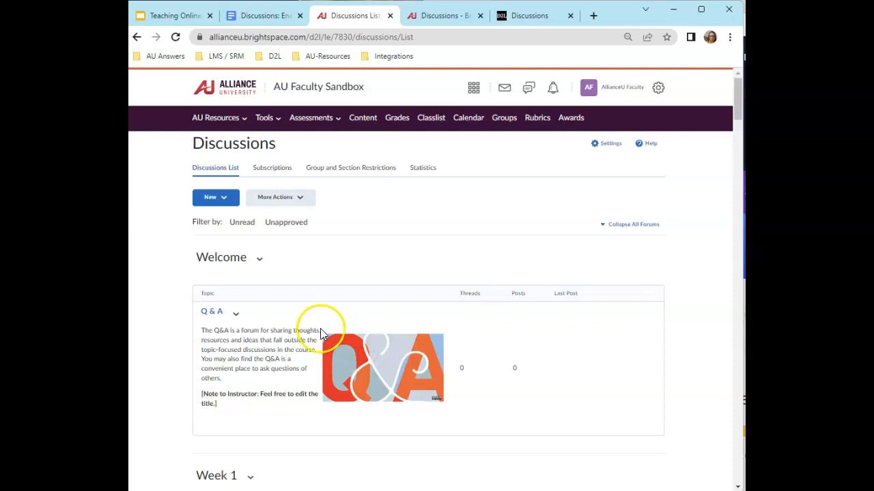
Open a new discussion topic form, examine its forum choices, and cancel without creating the topic
{"action": "left_click", "coordinate": [233, 205]}
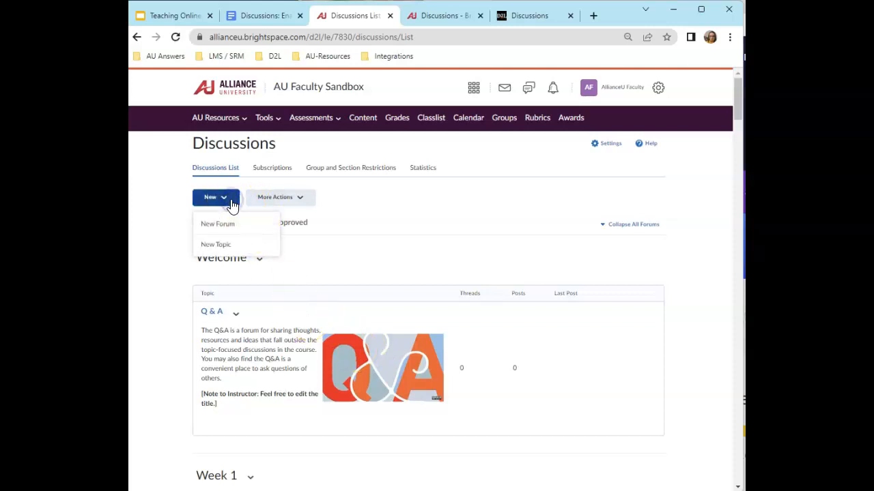
{"action": "left_click", "coordinate": [226, 251]}
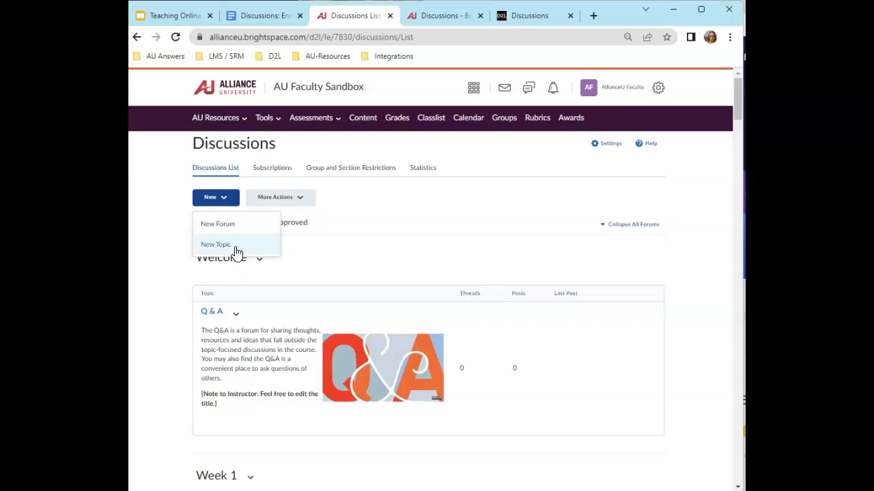
{"action": "left_click", "coordinate": [231, 250]}
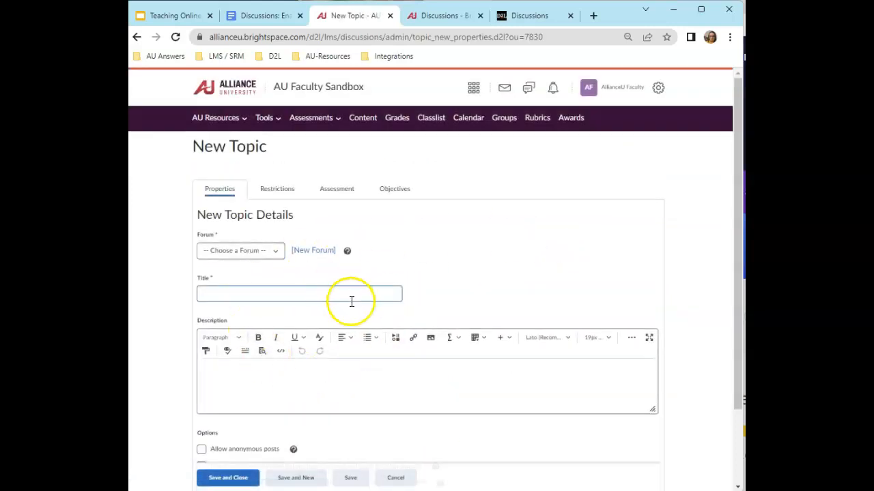
{"action": "left_click", "coordinate": [234, 249]}
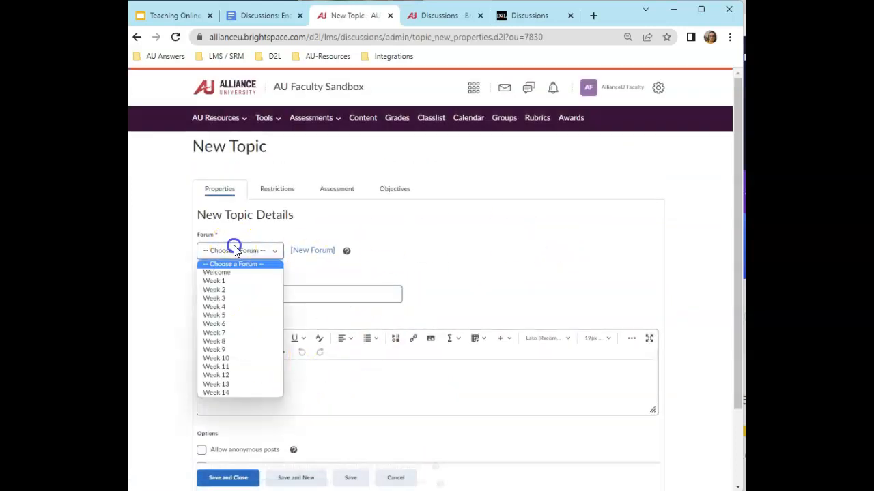
{"action": "left_click", "coordinate": [377, 227]}
{"action": "left_click", "coordinate": [395, 479]}
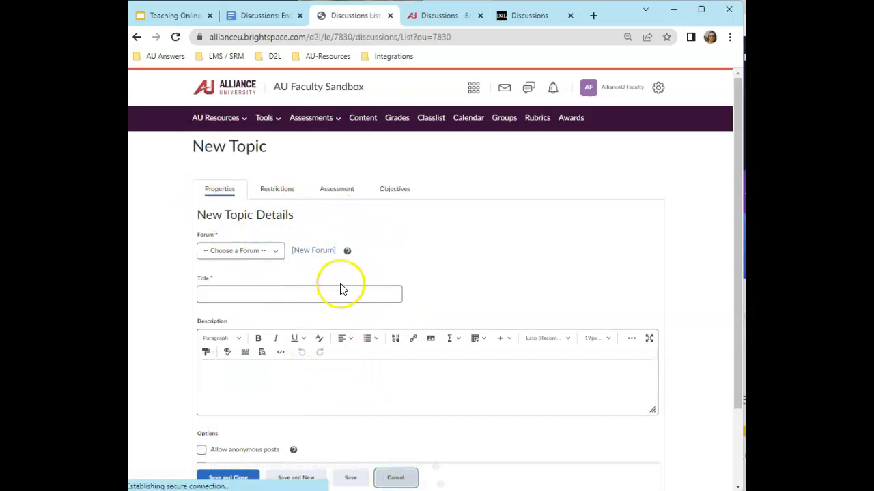
Open the Week 1 forum for editing and review its title, description and posting options
{"action": "scroll", "coordinate": [361, 391], "scroll_direction": "down", "scroll_amount": 1}
{"action": "scroll", "coordinate": [361, 391], "scroll_direction": "down", "scroll_amount": 2}
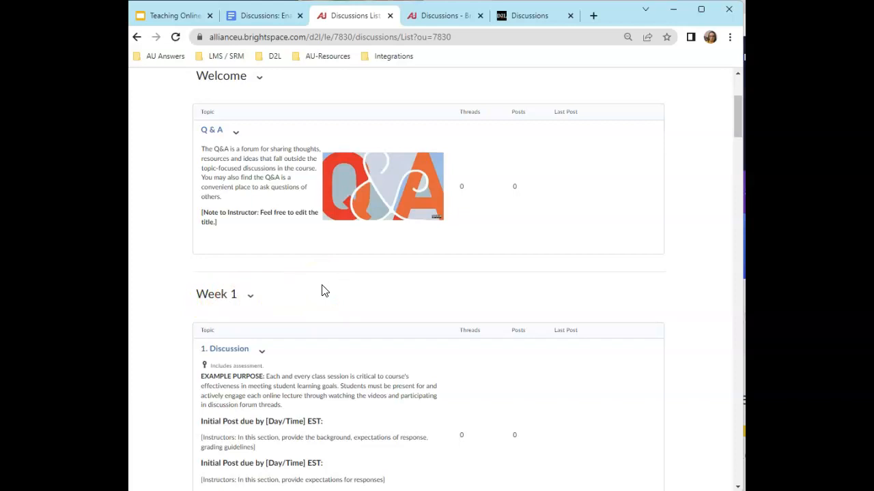
{"action": "left_click", "coordinate": [268, 317]}
{"action": "left_click", "coordinate": [209, 293]}
{"action": "left_click", "coordinate": [250, 298]}
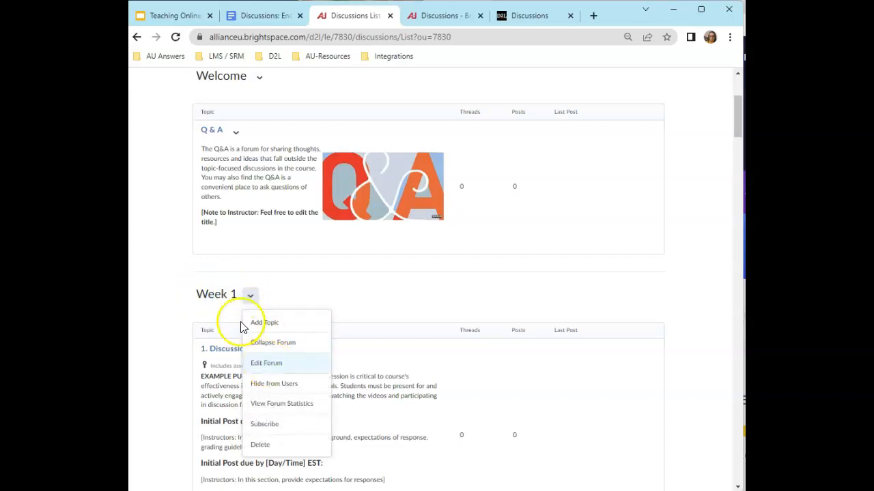
{"action": "left_click", "coordinate": [266, 365]}
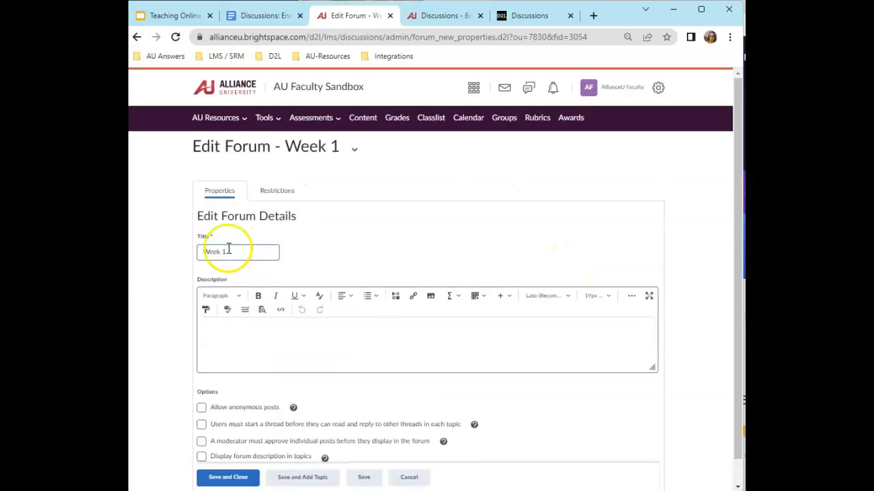
{"action": "double_click", "coordinate": [213, 252]}
{"action": "scroll", "coordinate": [361, 293], "scroll_direction": "down", "scroll_amount": 1}
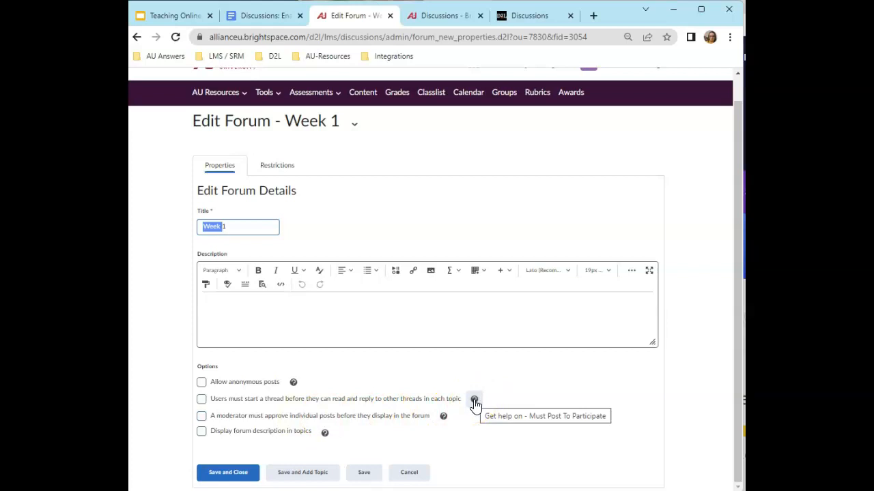
Review the Week 1 forum's availability dates, release conditions, and group and section restrictions, then cancel the edit
{"action": "left_click", "coordinate": [279, 166]}
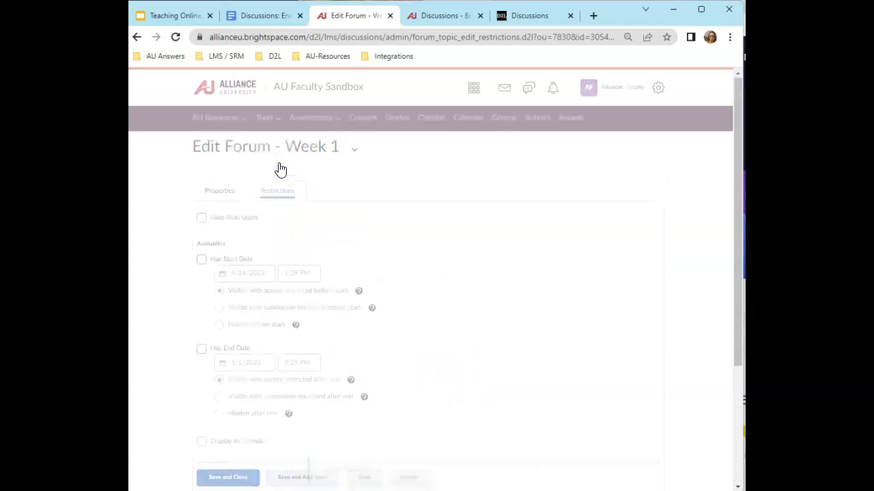
{"action": "scroll", "coordinate": [364, 321], "scroll_direction": "down", "scroll_amount": 3}
{"action": "scroll", "coordinate": [266, 387], "scroll_direction": "up", "scroll_amount": 3}
{"action": "scroll", "coordinate": [325, 392], "scroll_direction": "down", "scroll_amount": 3}
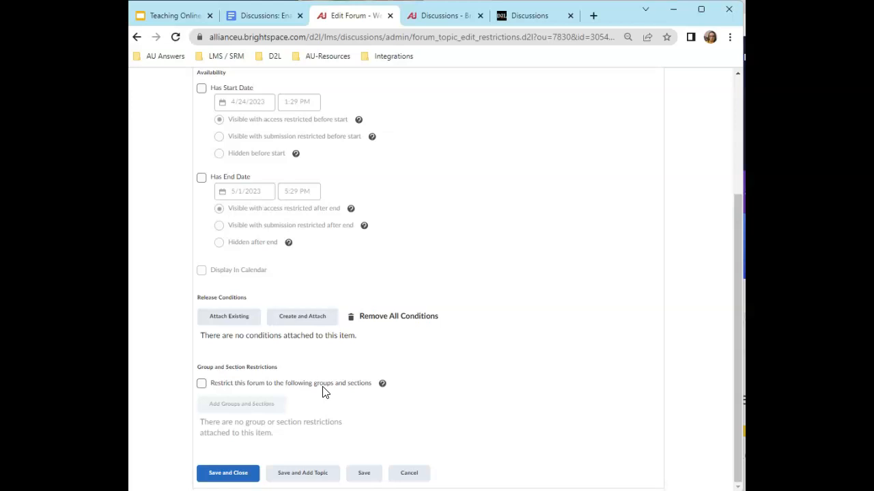
{"action": "scroll", "coordinate": [324, 393], "scroll_direction": "up", "scroll_amount": 5}
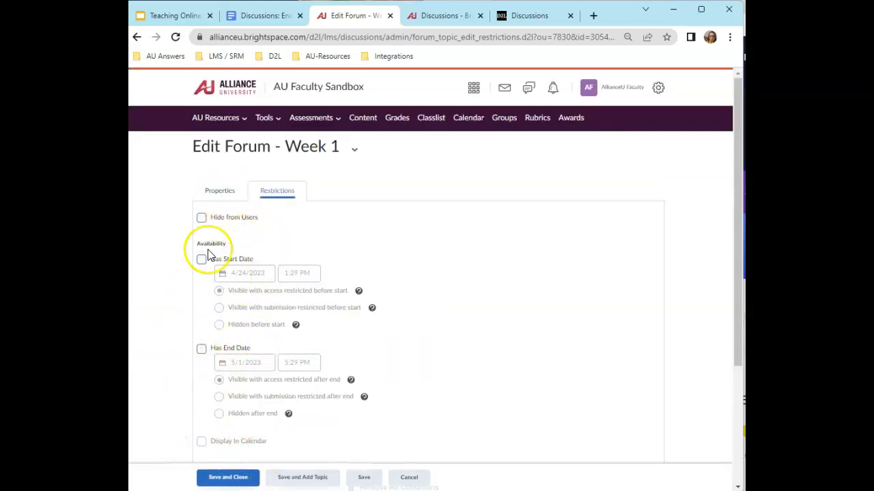
{"action": "left_click", "coordinate": [412, 477]}
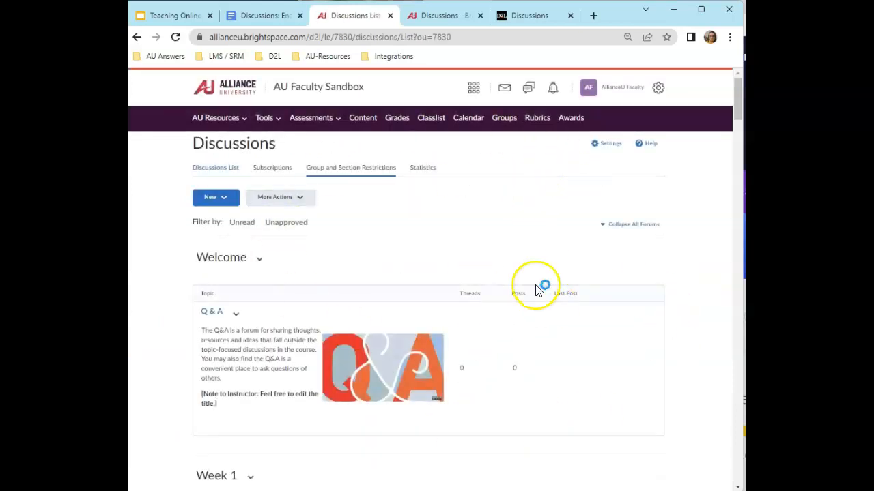
{"action": "scroll", "coordinate": [451, 344], "scroll_direction": "down", "scroll_amount": 2}
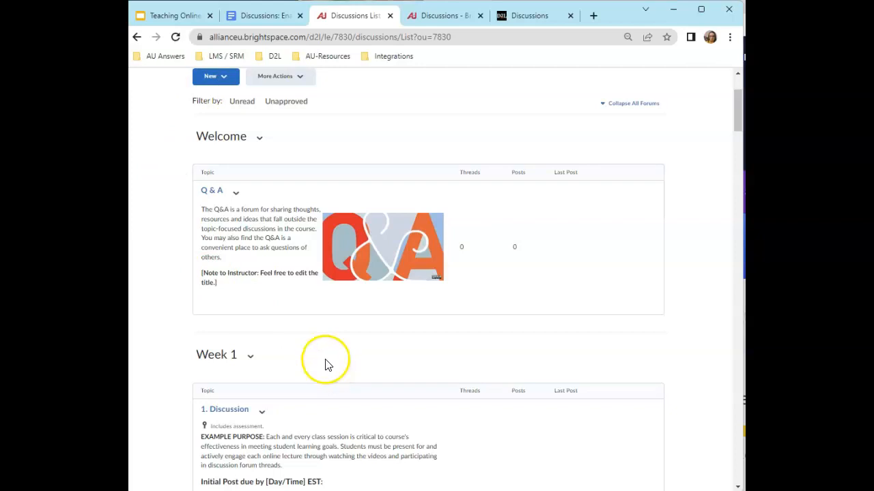
{"action": "scroll", "coordinate": [325, 364], "scroll_direction": "up", "scroll_amount": 3}
{"action": "scroll", "coordinate": [325, 364], "scroll_direction": "down", "scroll_amount": 5}
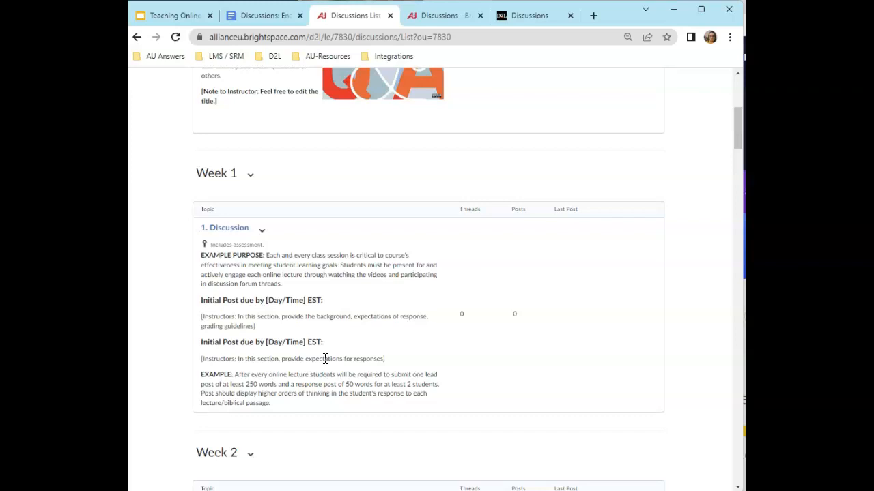
{"action": "scroll", "coordinate": [325, 359], "scroll_direction": "up", "scroll_amount": 5}
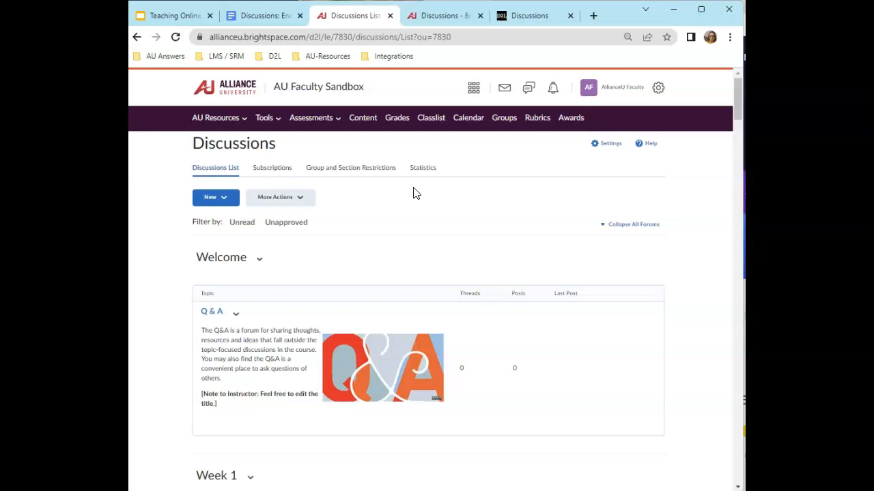
View the discussion help in Brightspace Training Resources and the Brightspace Guided Training for Instructors homepage, then return to the Discussions list
{"action": "left_click", "coordinate": [443, 25]}
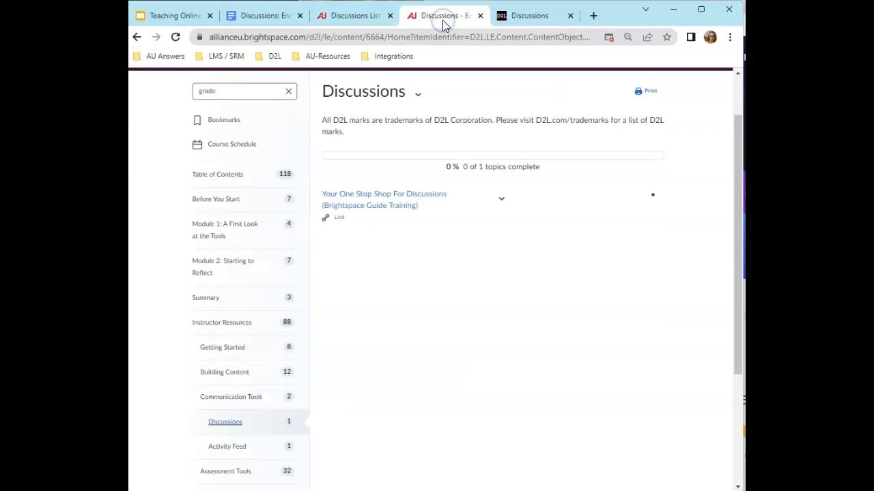
{"action": "scroll", "coordinate": [296, 464], "scroll_direction": "up", "scroll_amount": 2}
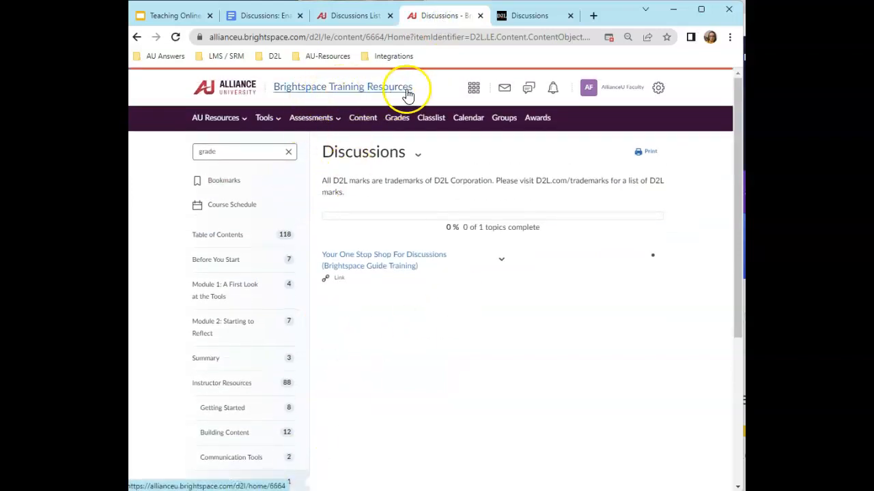
{"action": "left_click", "coordinate": [532, 20]}
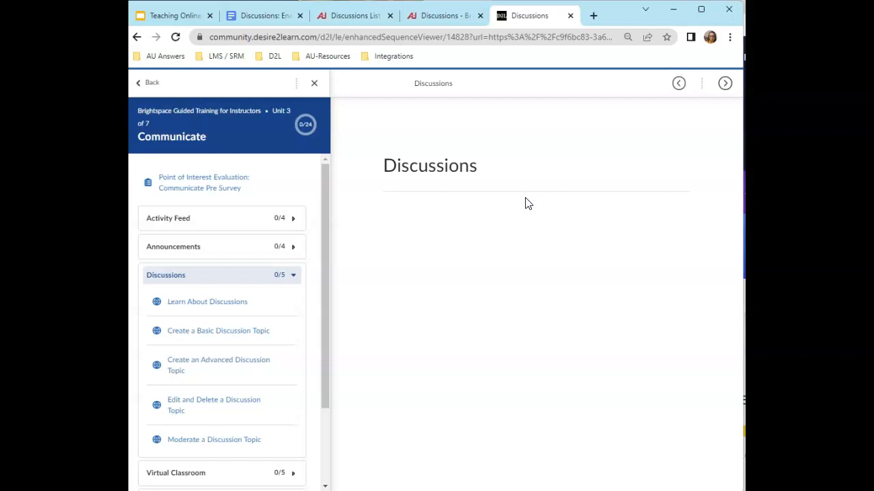
{"action": "left_click", "coordinate": [150, 82]}
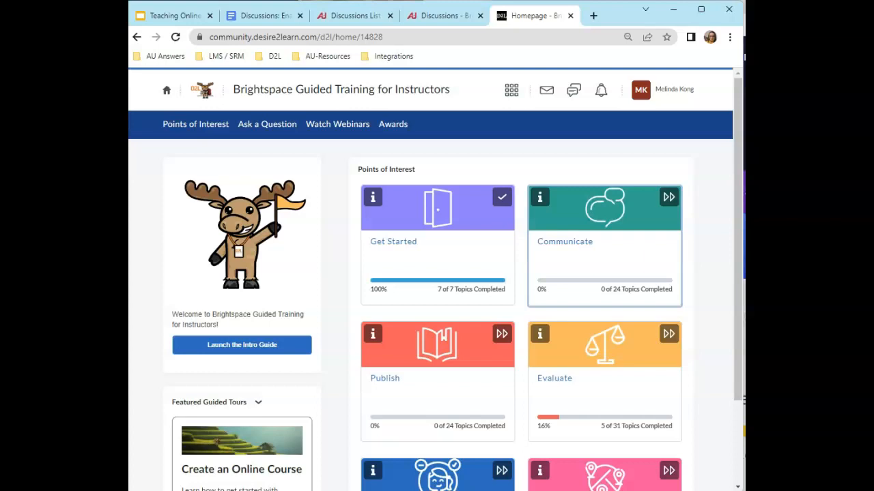
{"action": "left_click", "coordinate": [358, 15]}
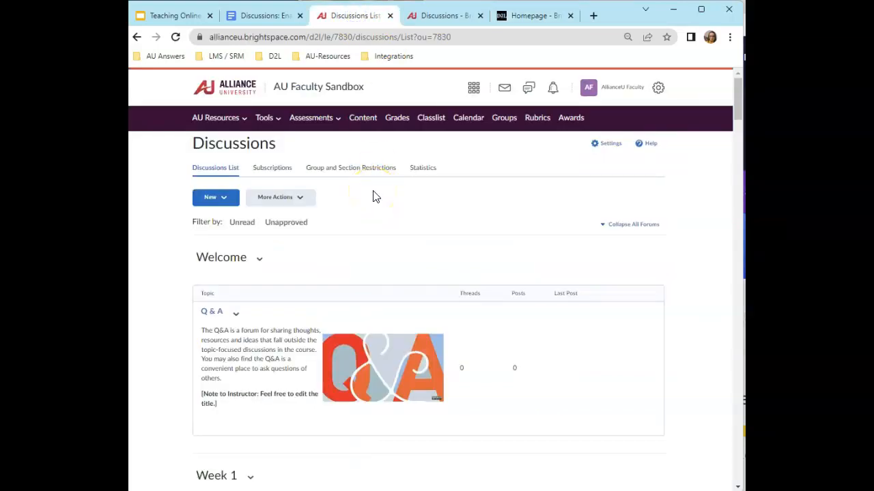